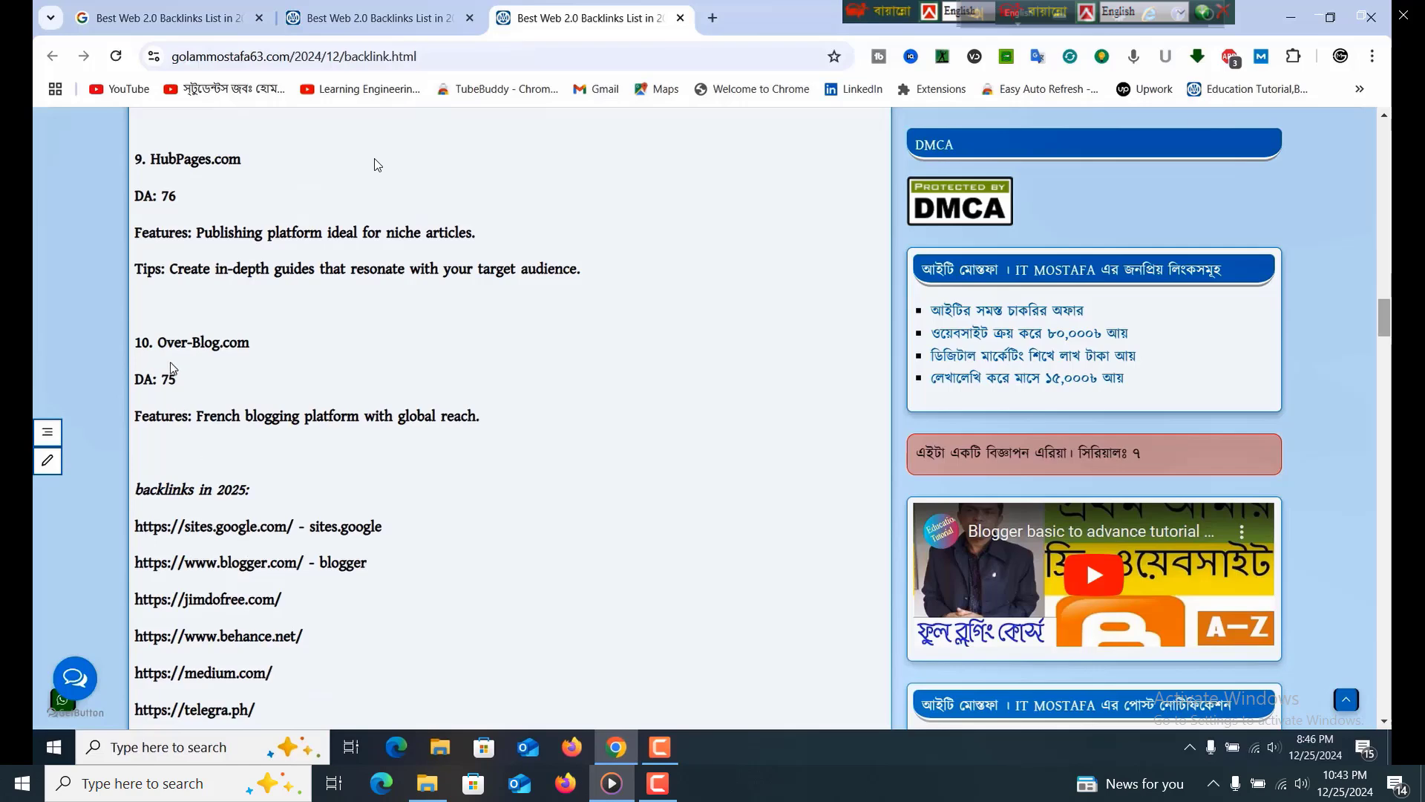
pyautogui.moveTo(377, 165)
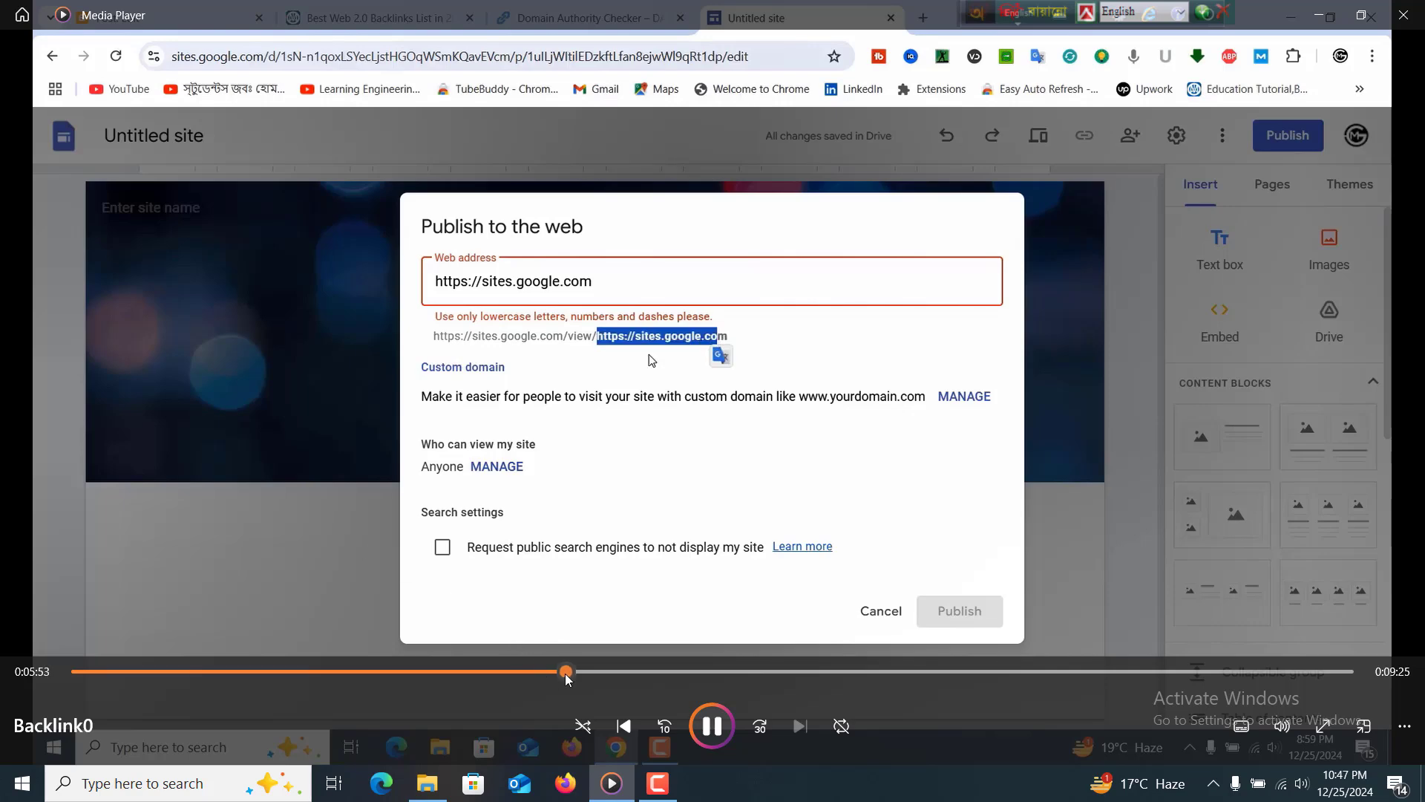
pyautogui.moveTo(564, 674); pyautogui.dragTo(535, 672)
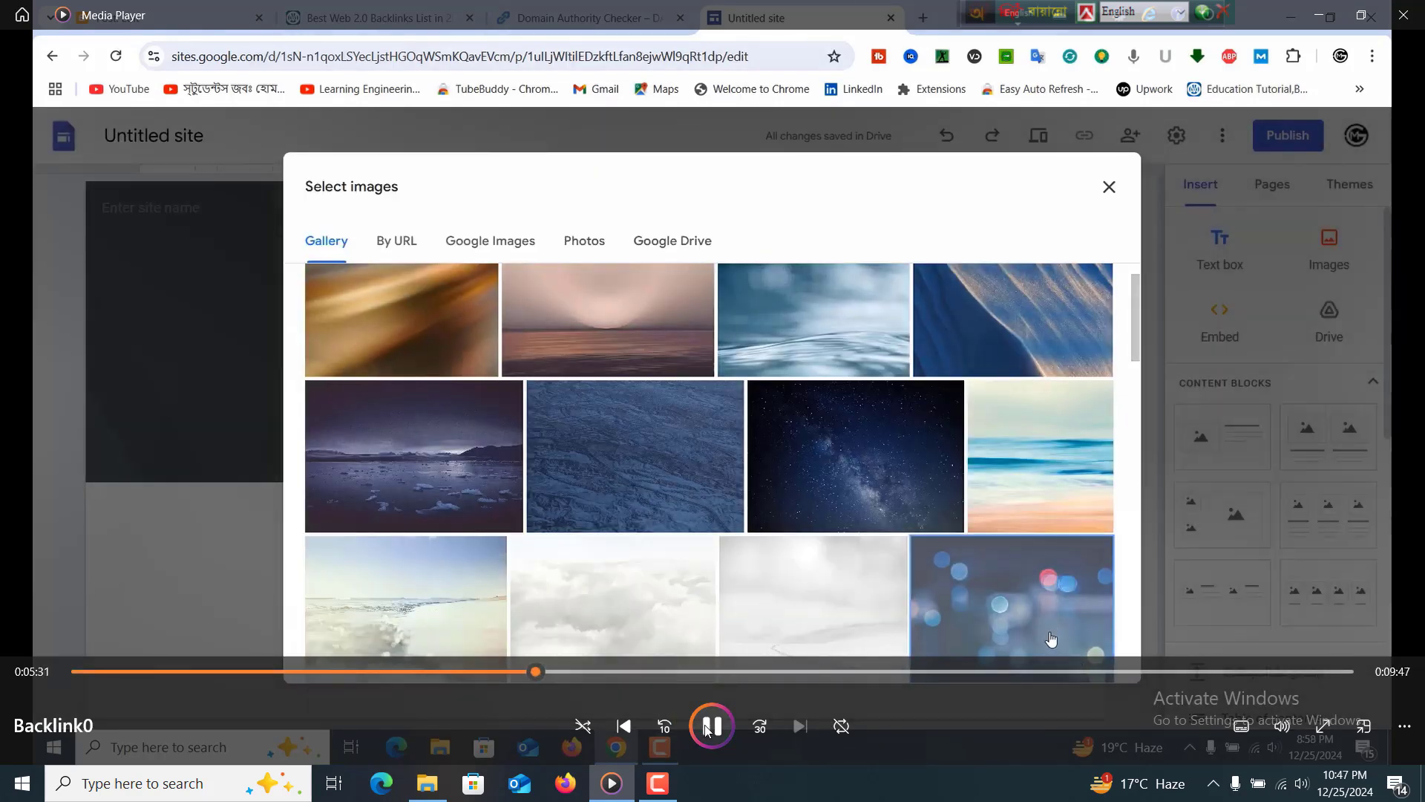
pyautogui.press('Right')
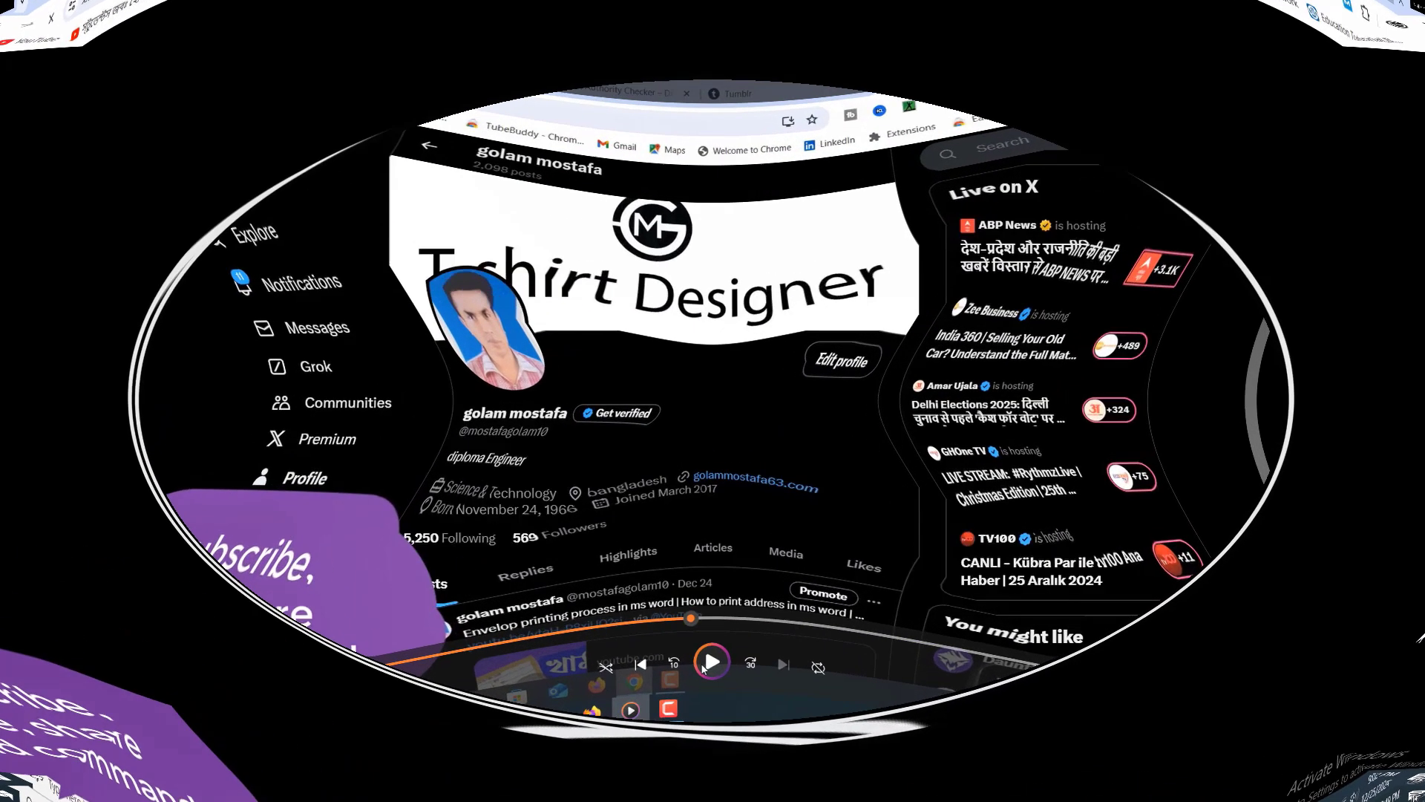
pyautogui.click(698, 728)
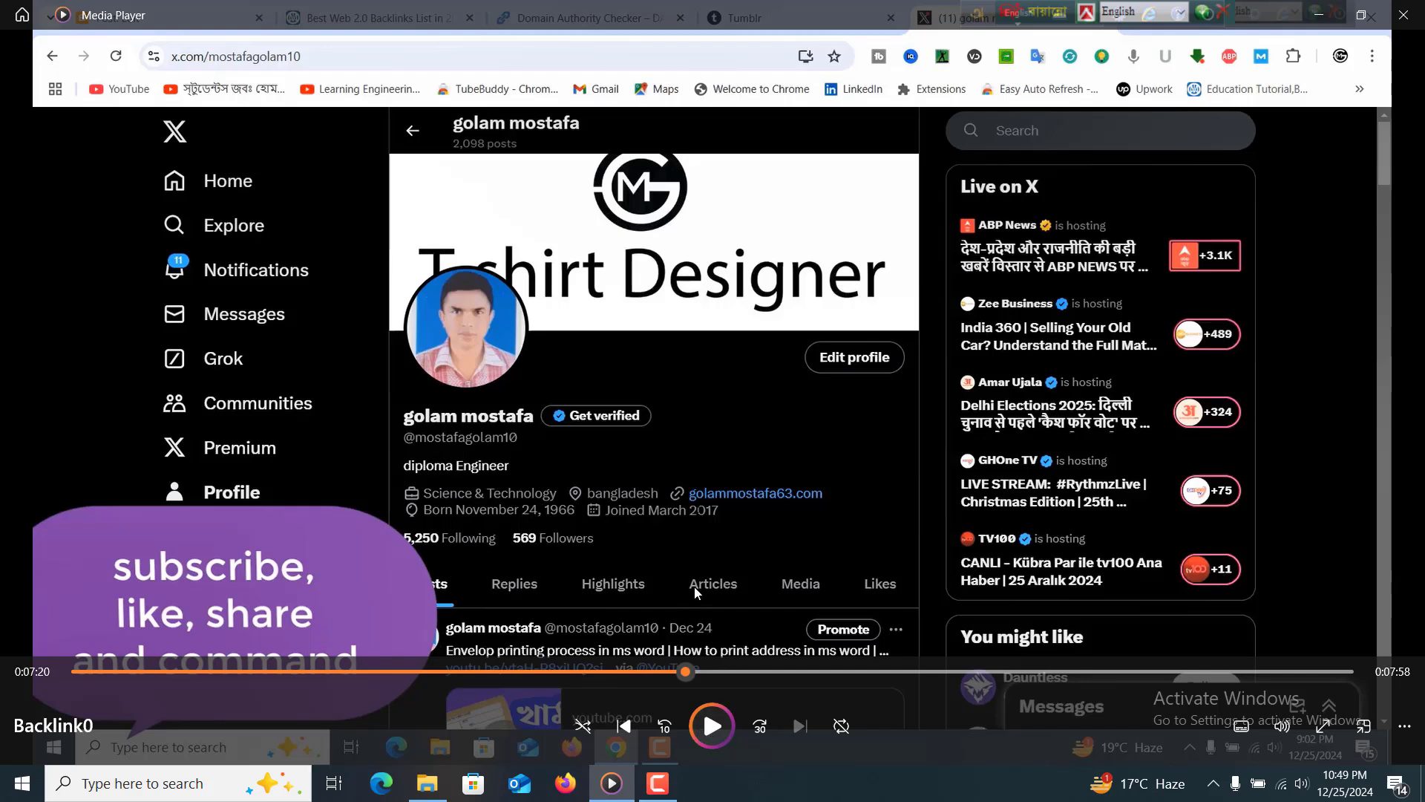
pyautogui.click(703, 734)
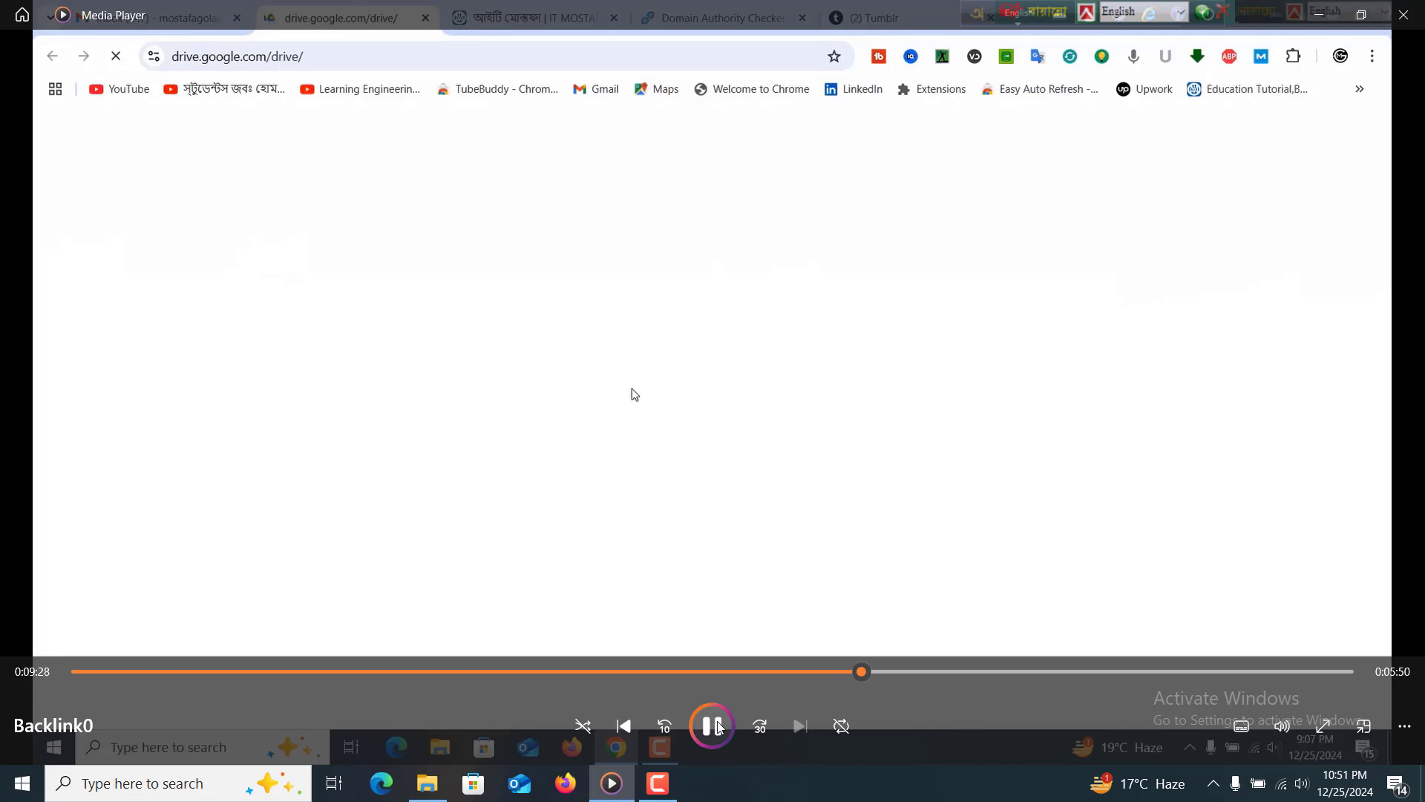
pyautogui.click(853, 672)
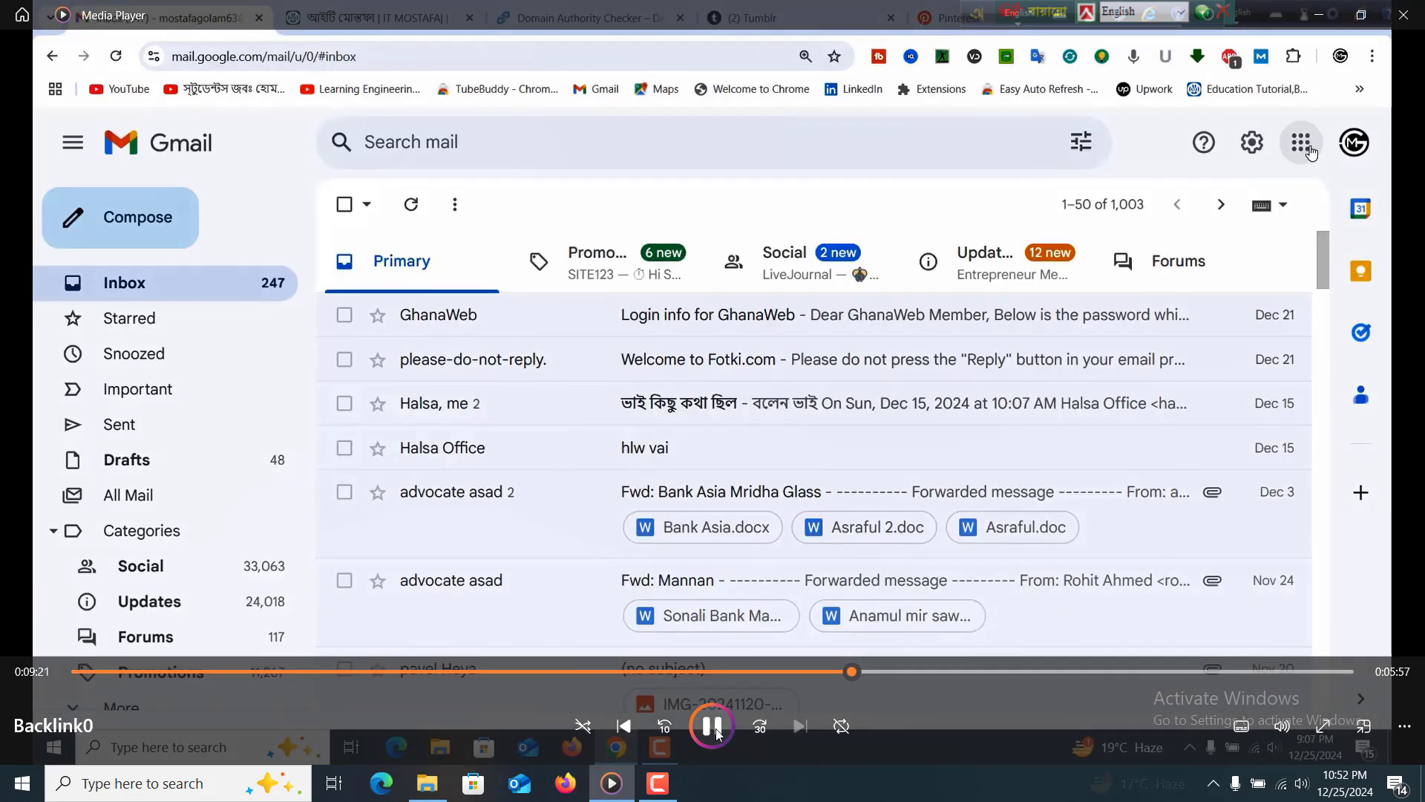
pyautogui.click(714, 731)
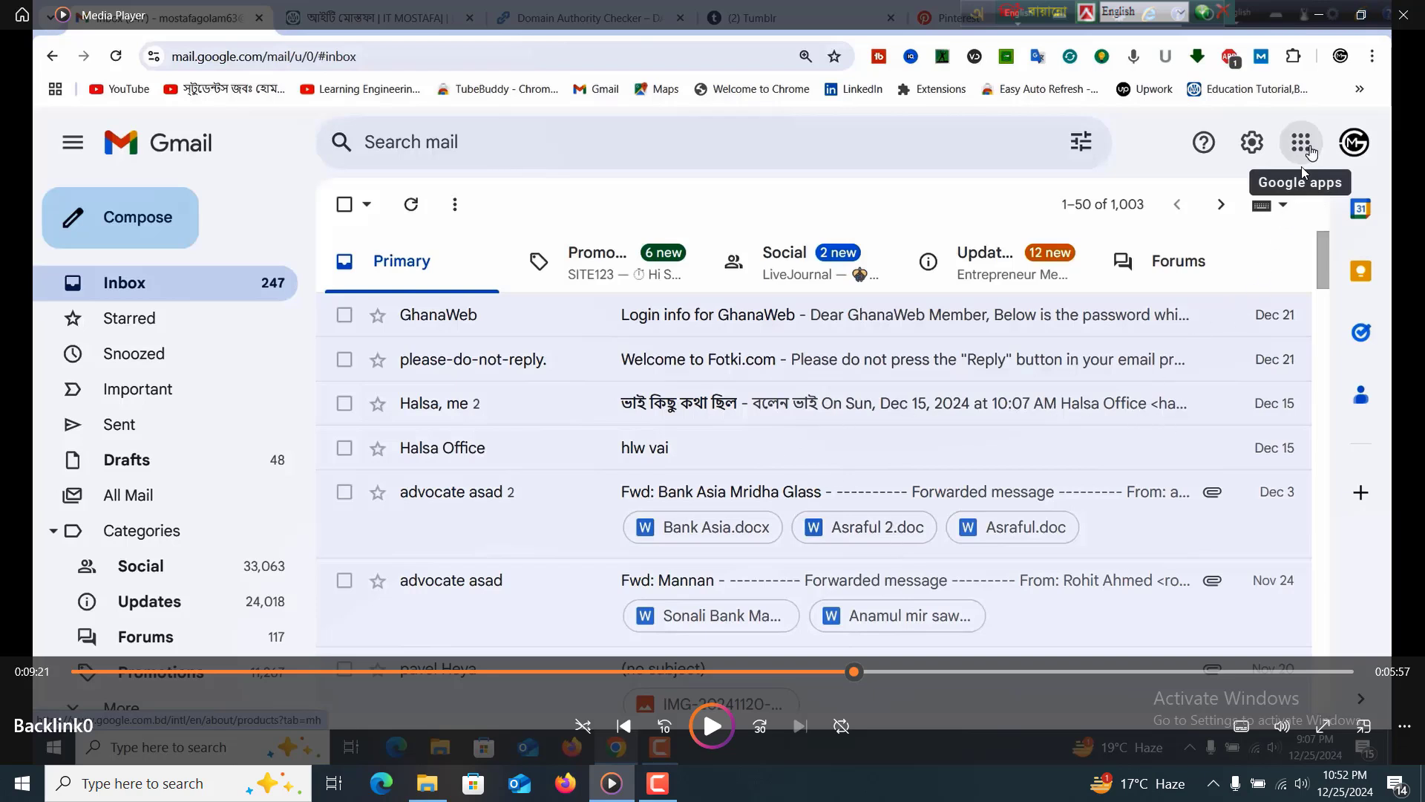
pyautogui.click(711, 735)
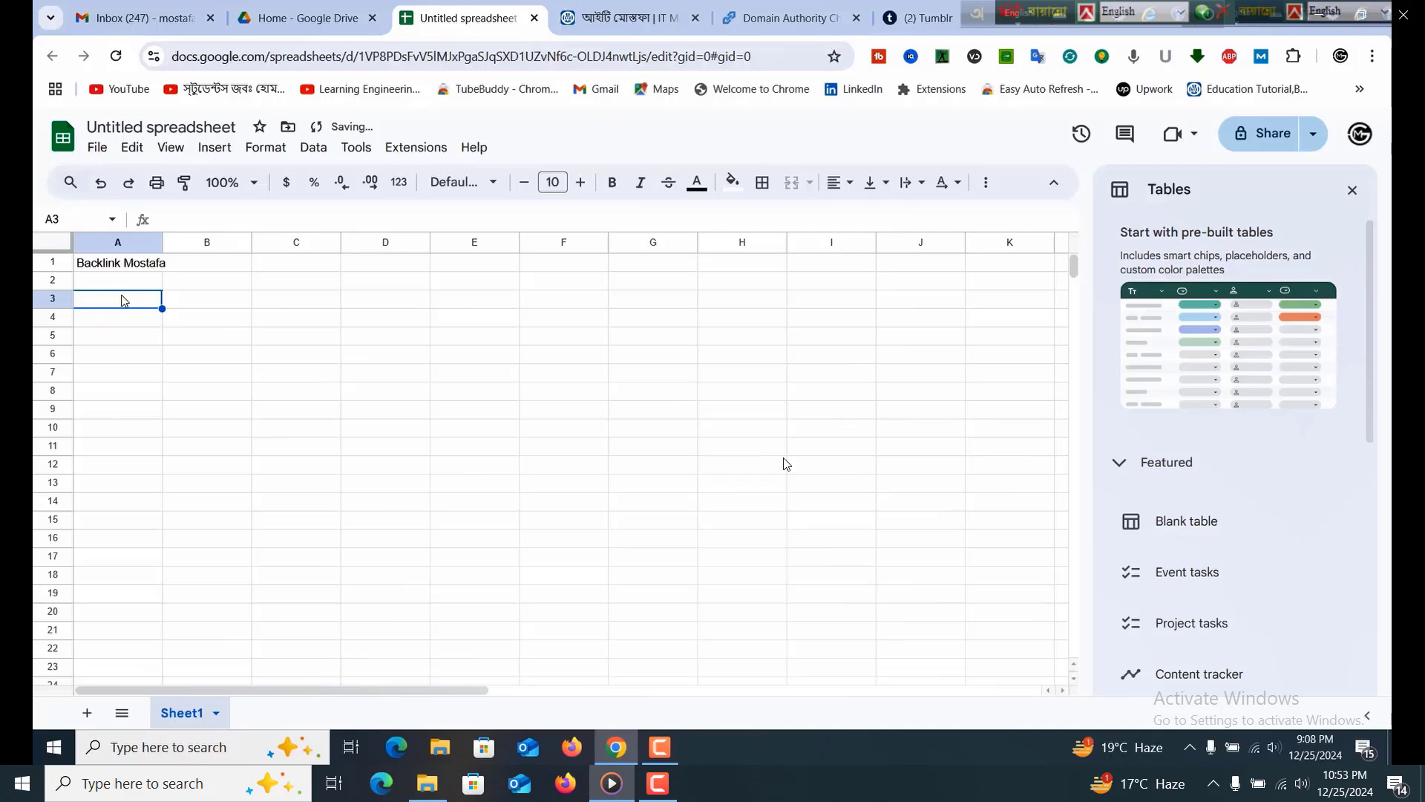
# Step: Enter the column headings "sl no", "website link" and "live link" in cells A3 to C3
pyautogui.write('sl no')
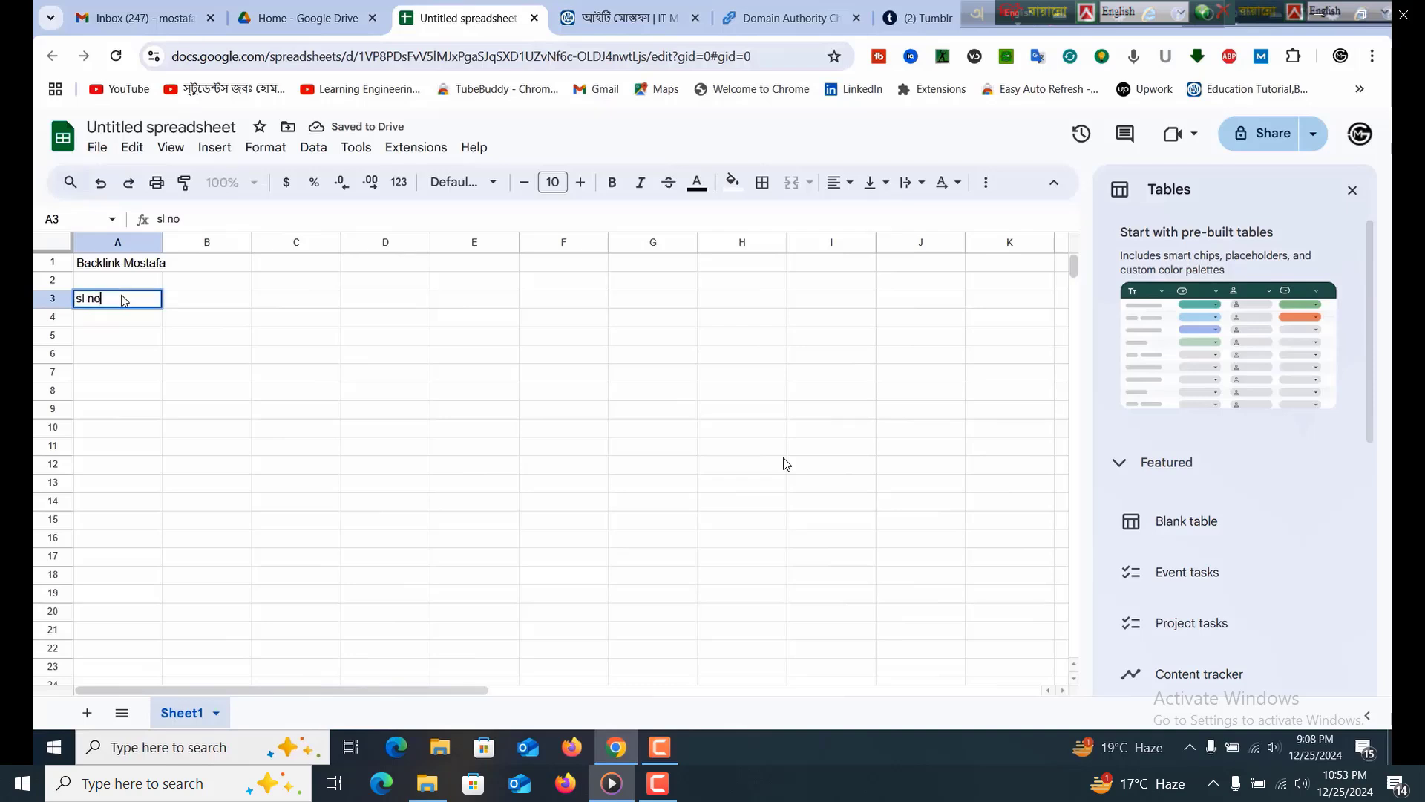
pyautogui.press('Tab')
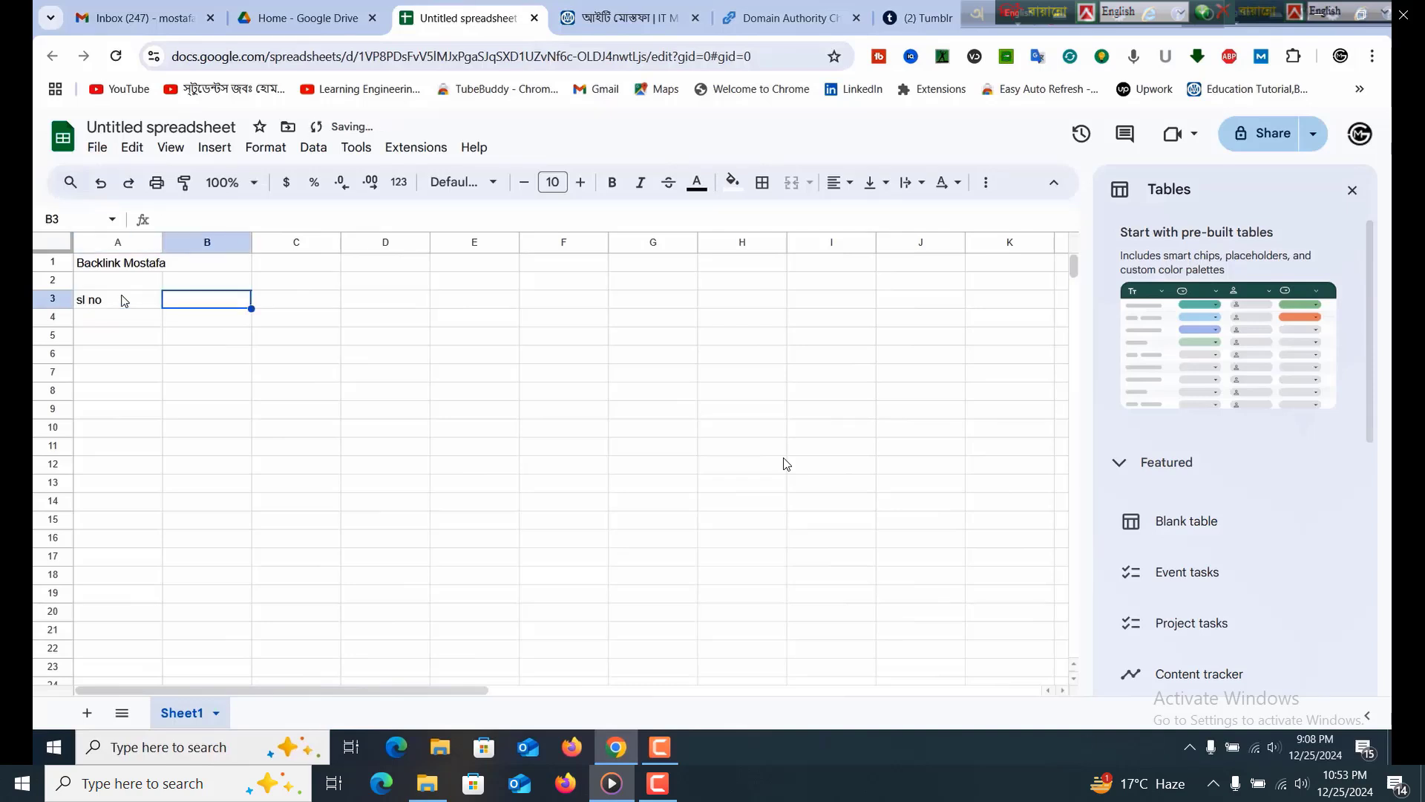
pyautogui.write('we')
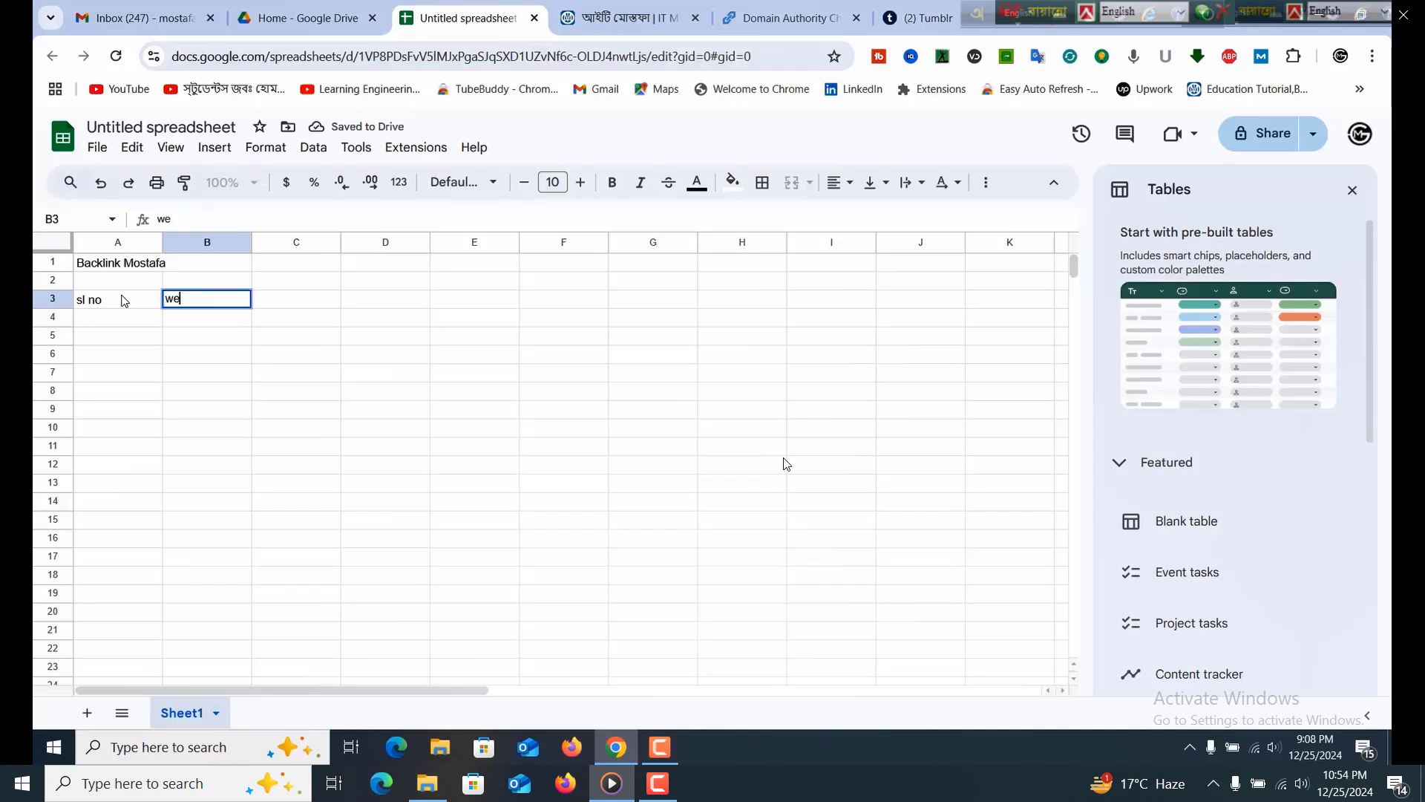
pyautogui.write('bsi')
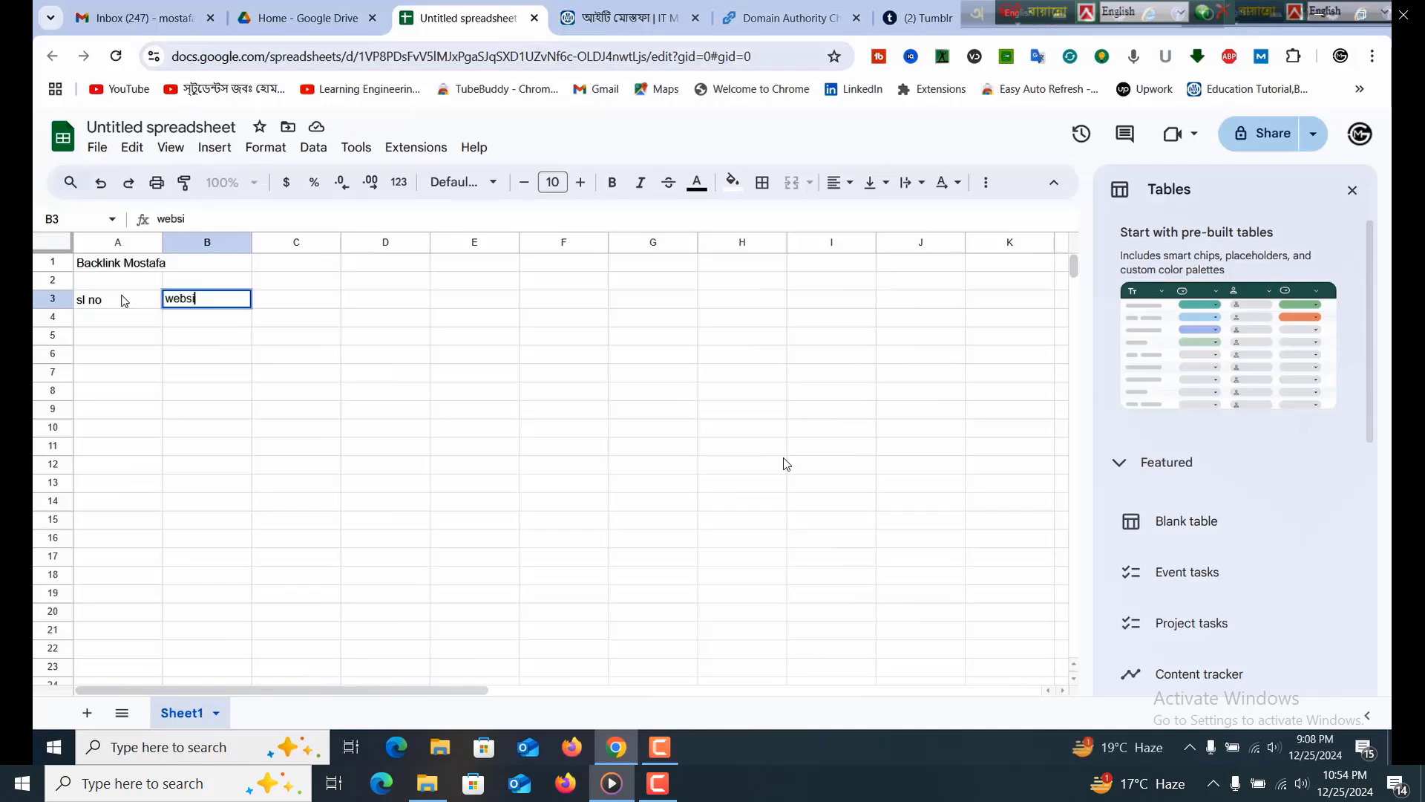
pyautogui.write('te link')
pyautogui.press('Tab')
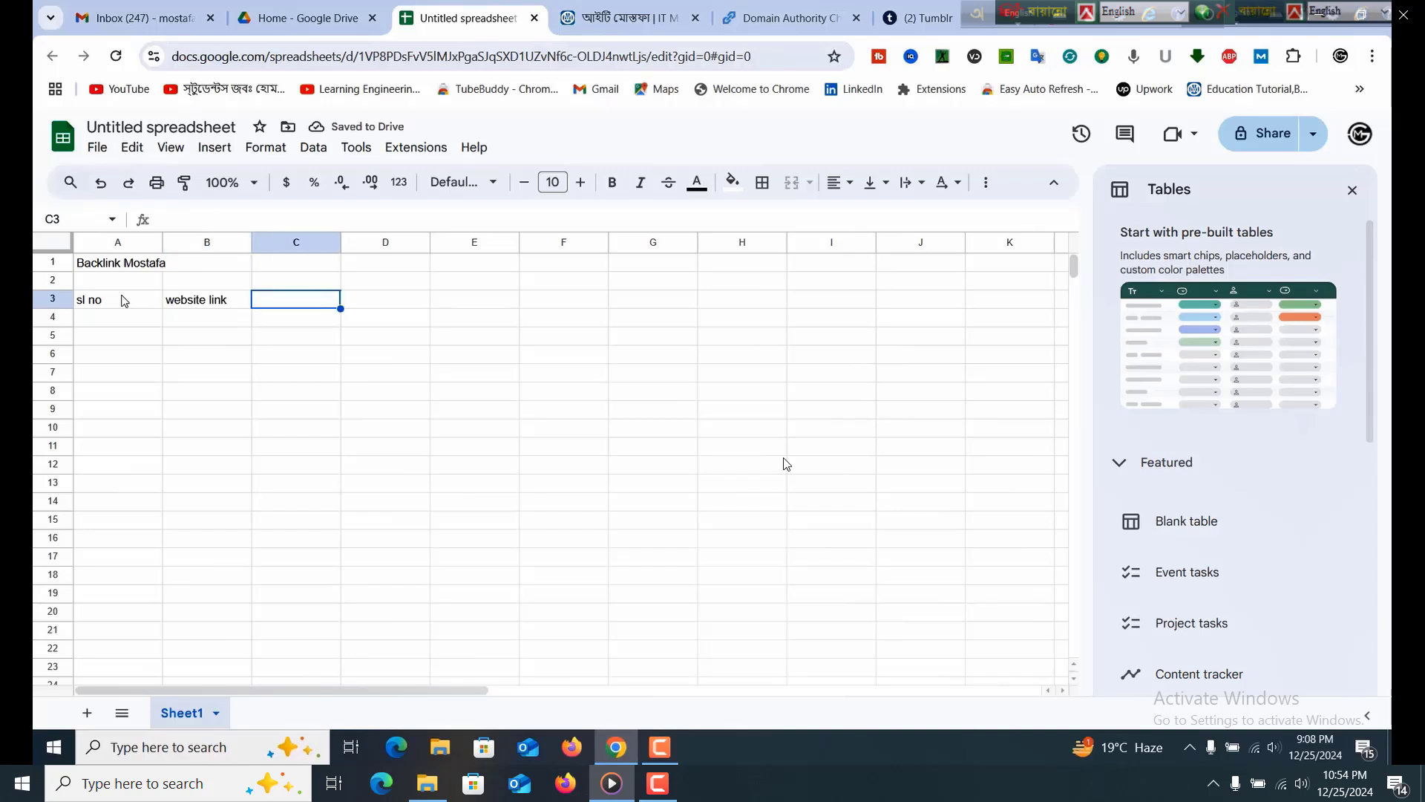
pyautogui.write('live link')
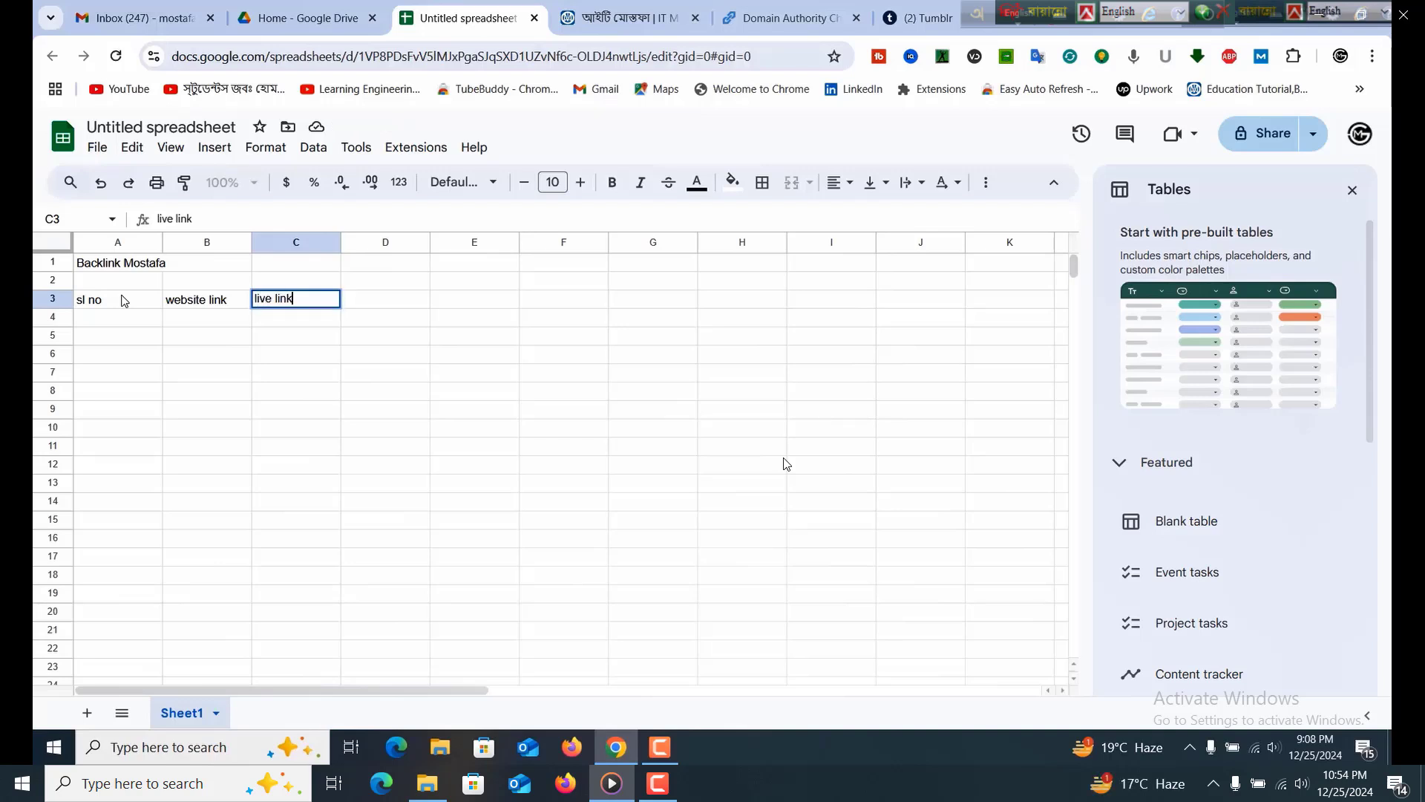
pyautogui.press('Tab')
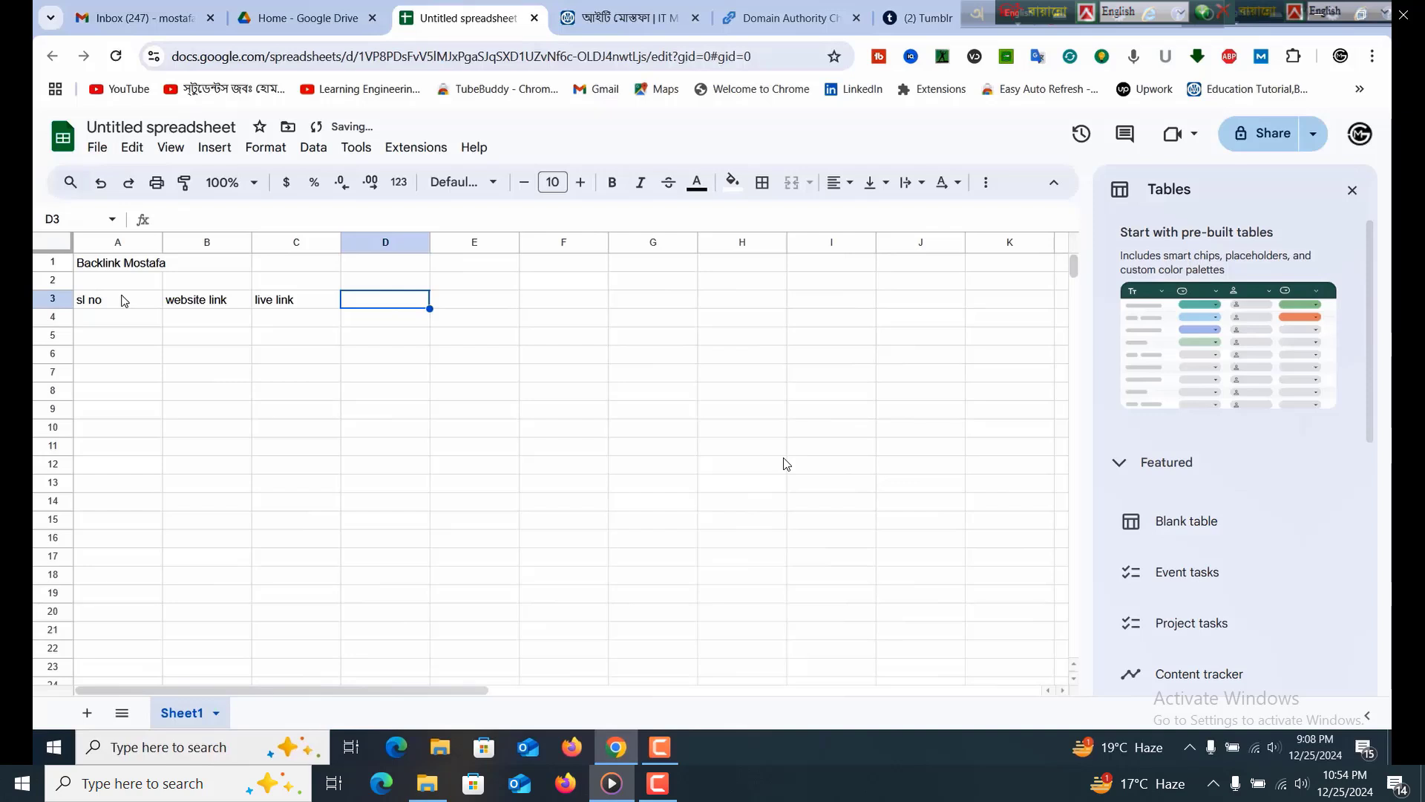
# Step: Add the column headings "screenshort link", "da" and "pa" in cells D3 to F3
pyautogui.write('screensho')
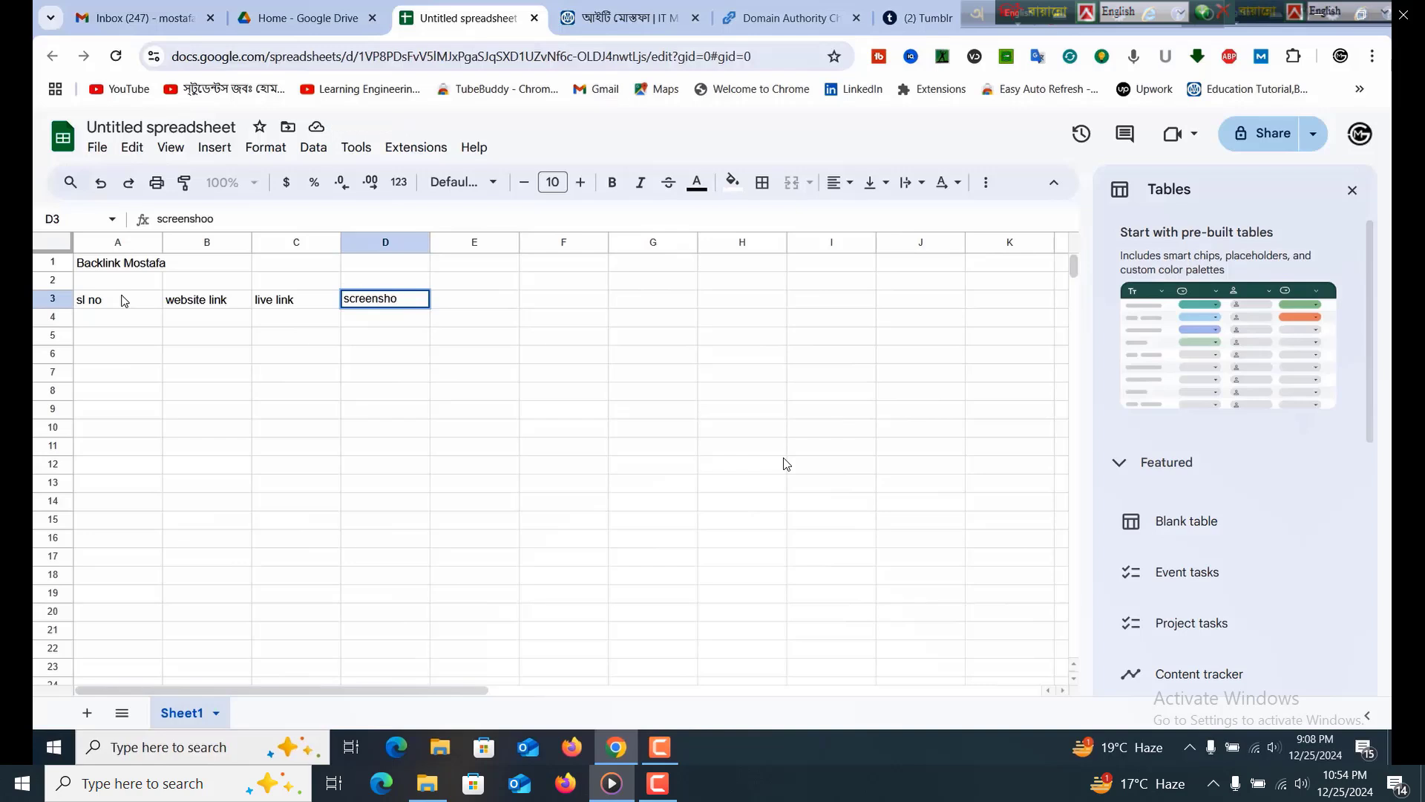
pyautogui.write('rt link')
pyautogui.press('Tab')
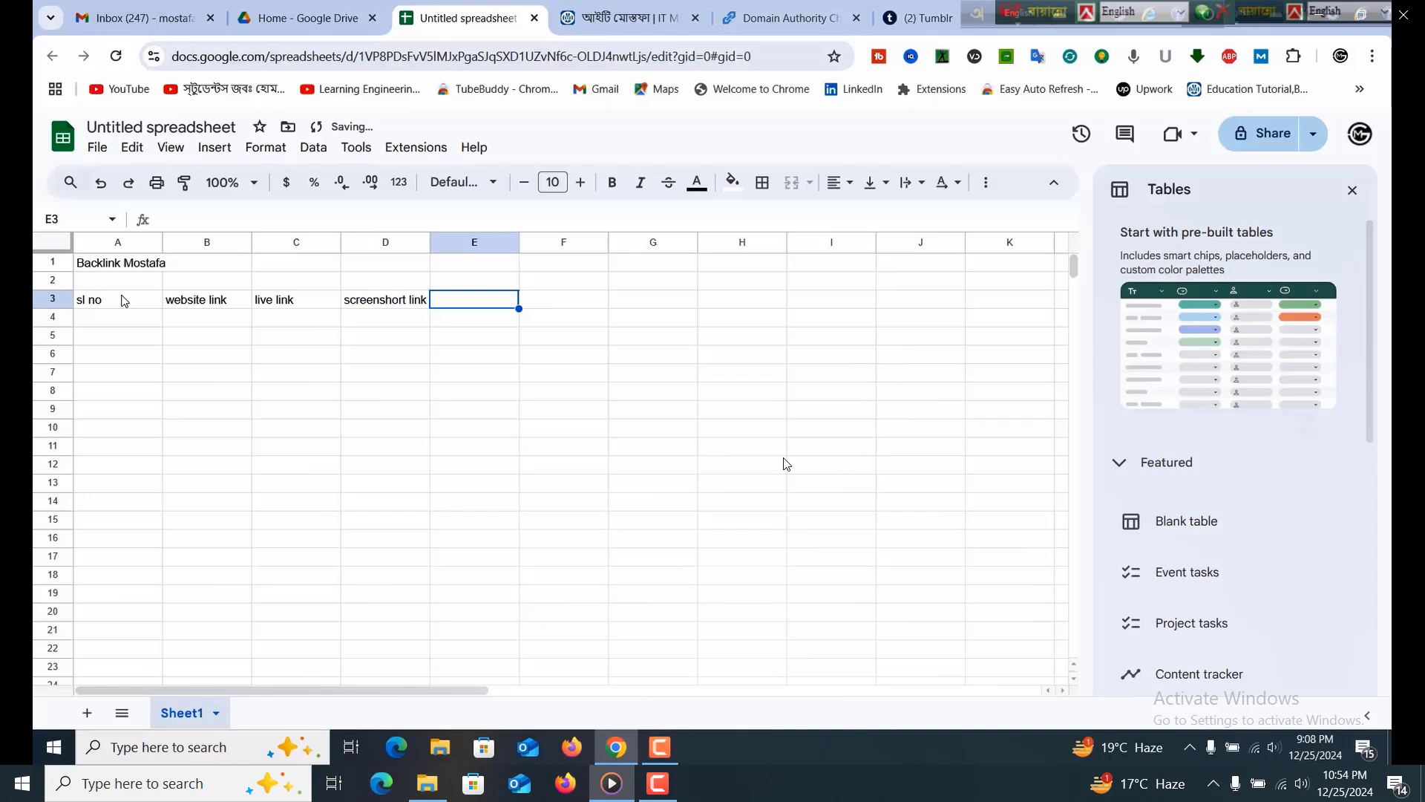
pyautogui.write('da')
pyautogui.press('Tab')
pyautogui.write('p')
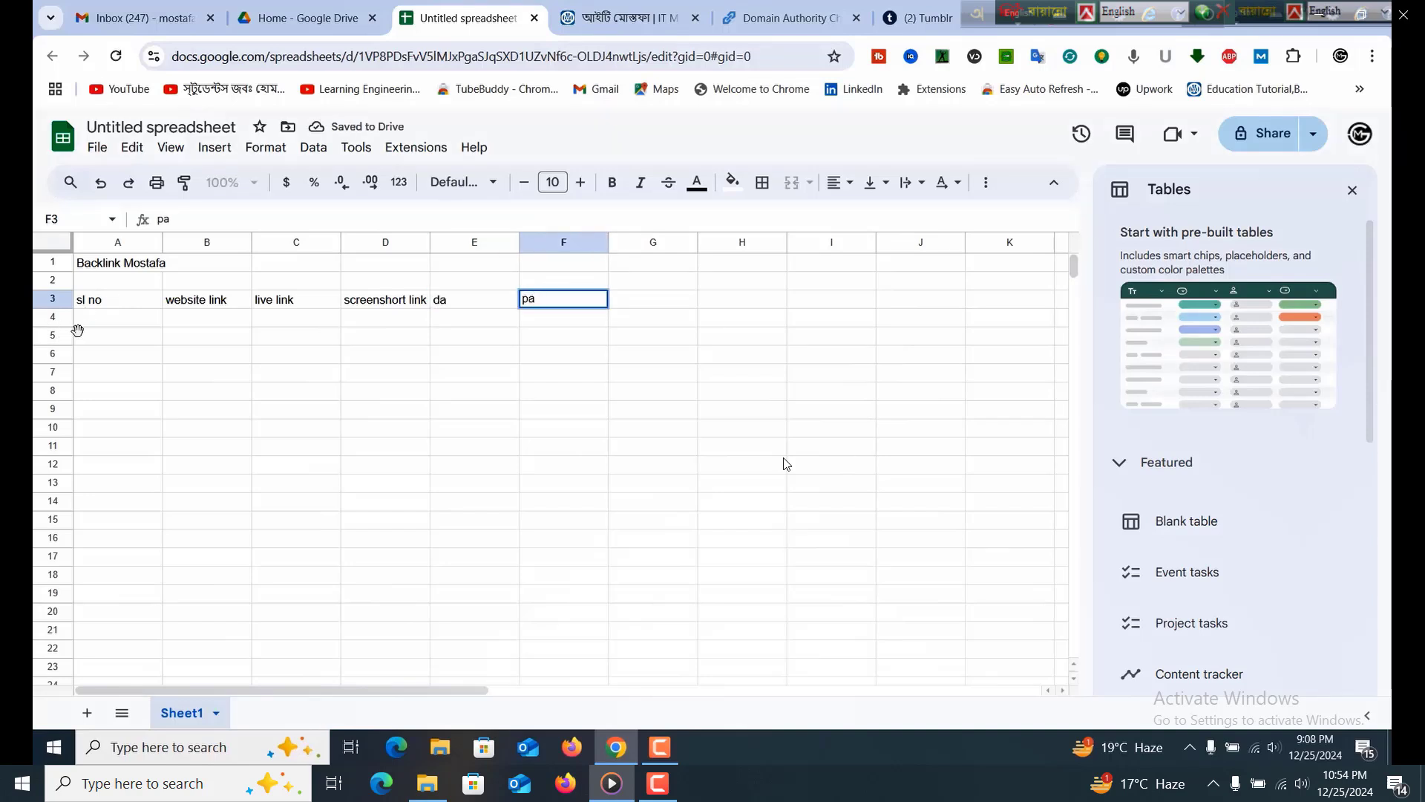
pyautogui.click(105, 322)
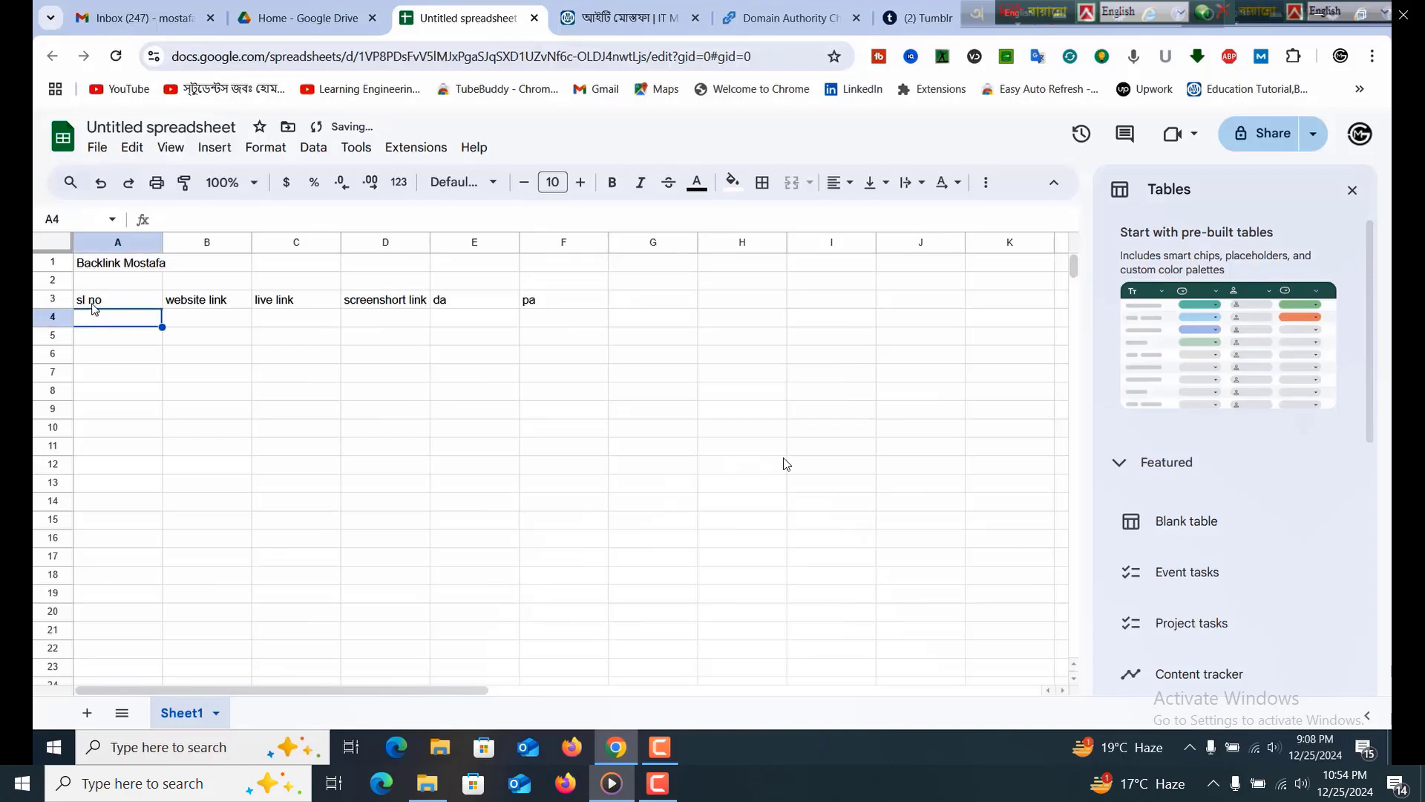
pyautogui.click(93, 307)
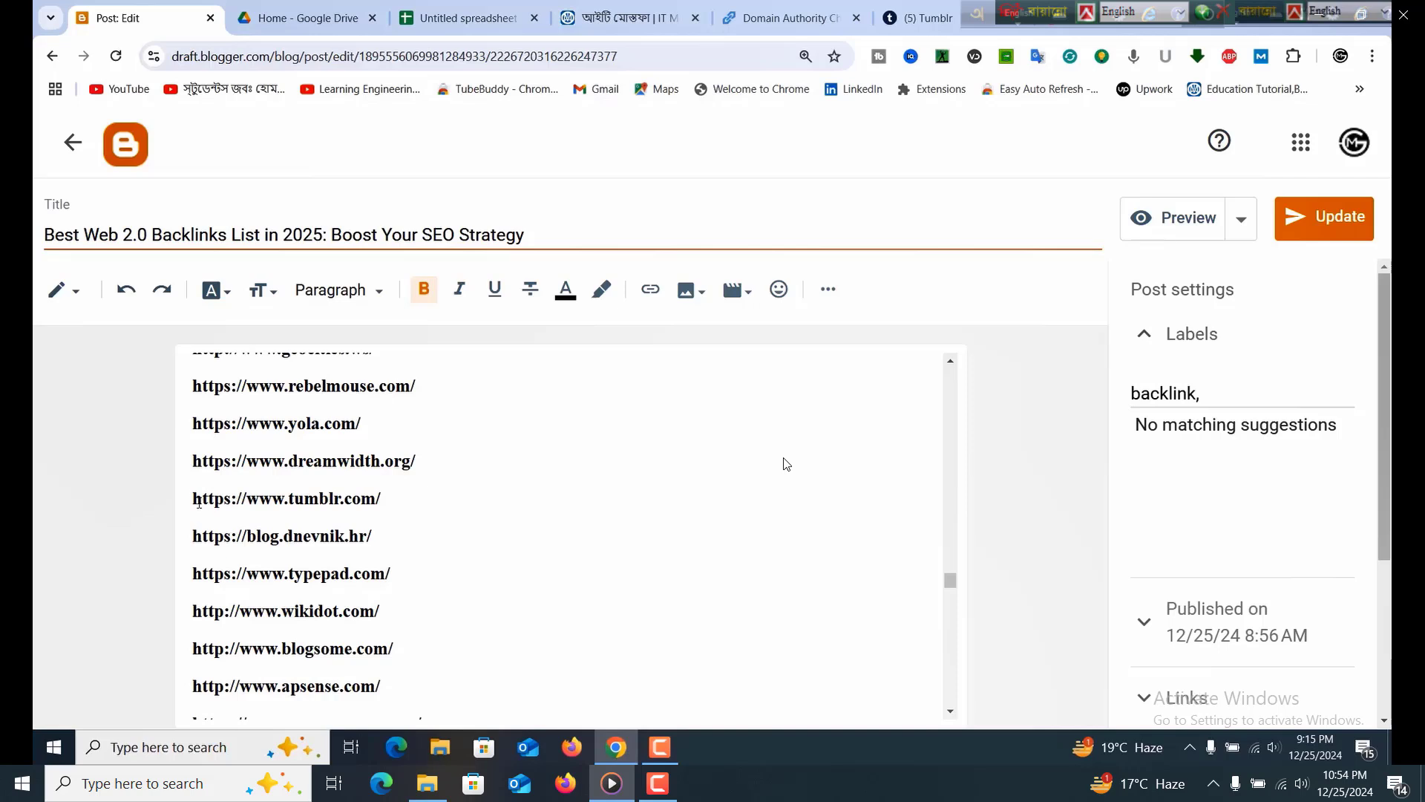
pyautogui.moveTo(194, 498); pyautogui.dragTo(340, 495)
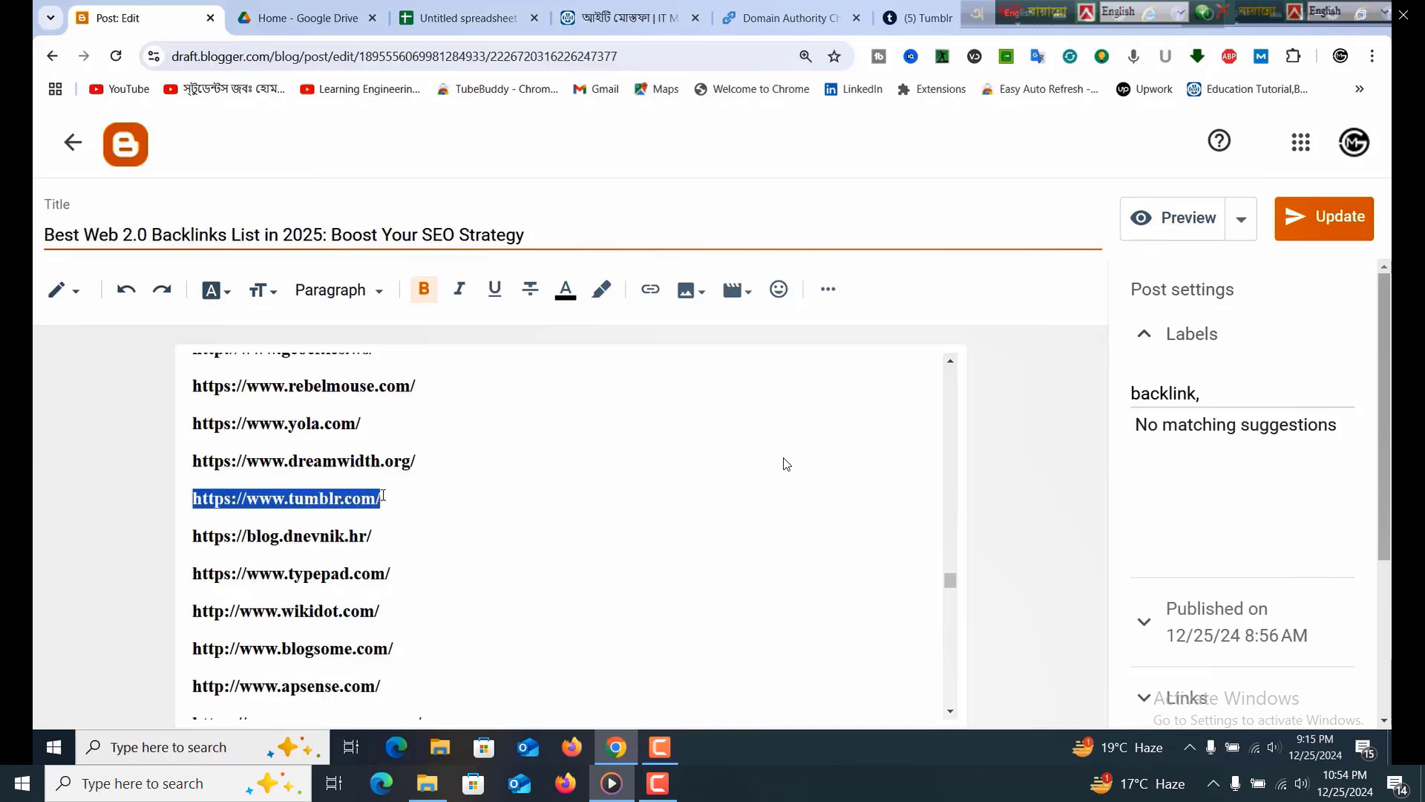
pyautogui.rightClick(308, 499)
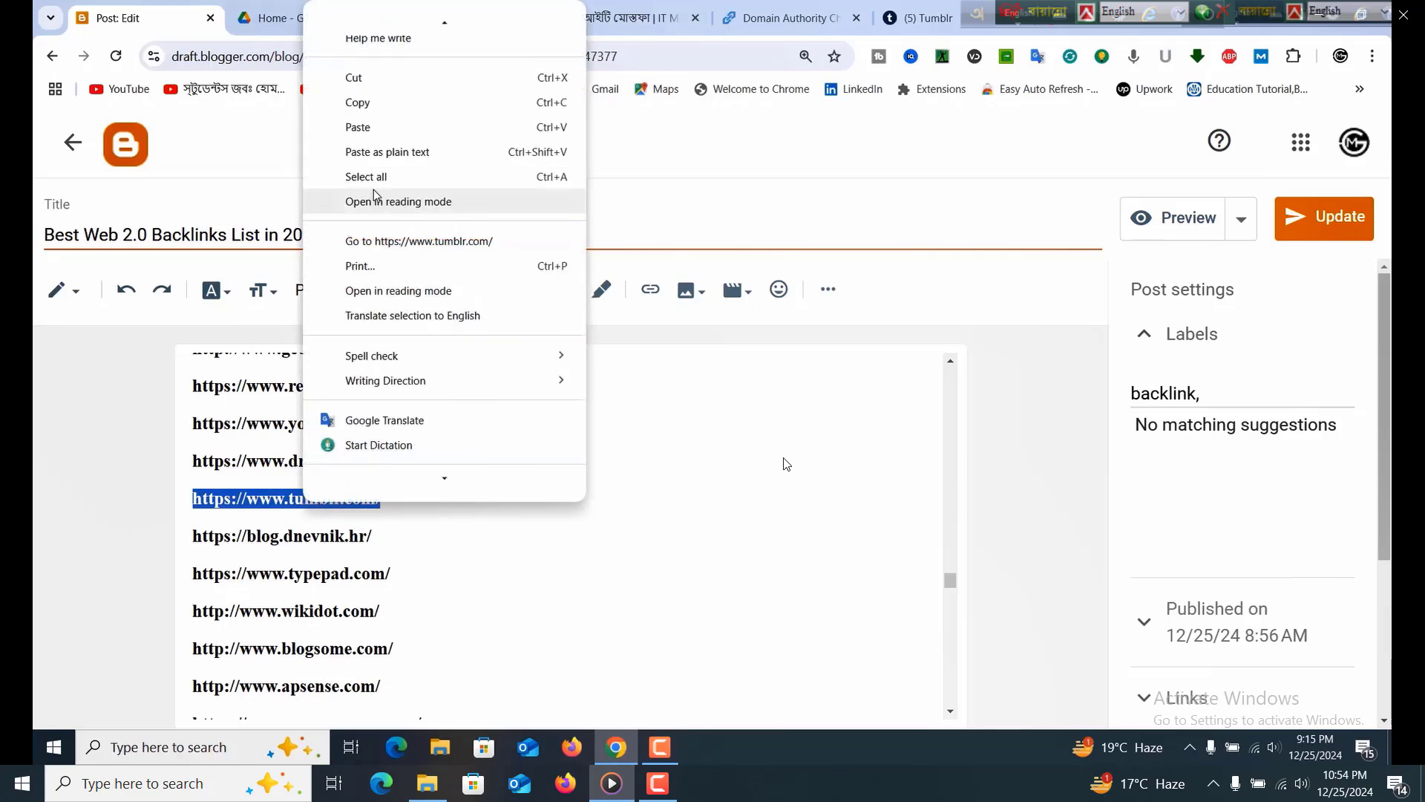
pyautogui.click(367, 105)
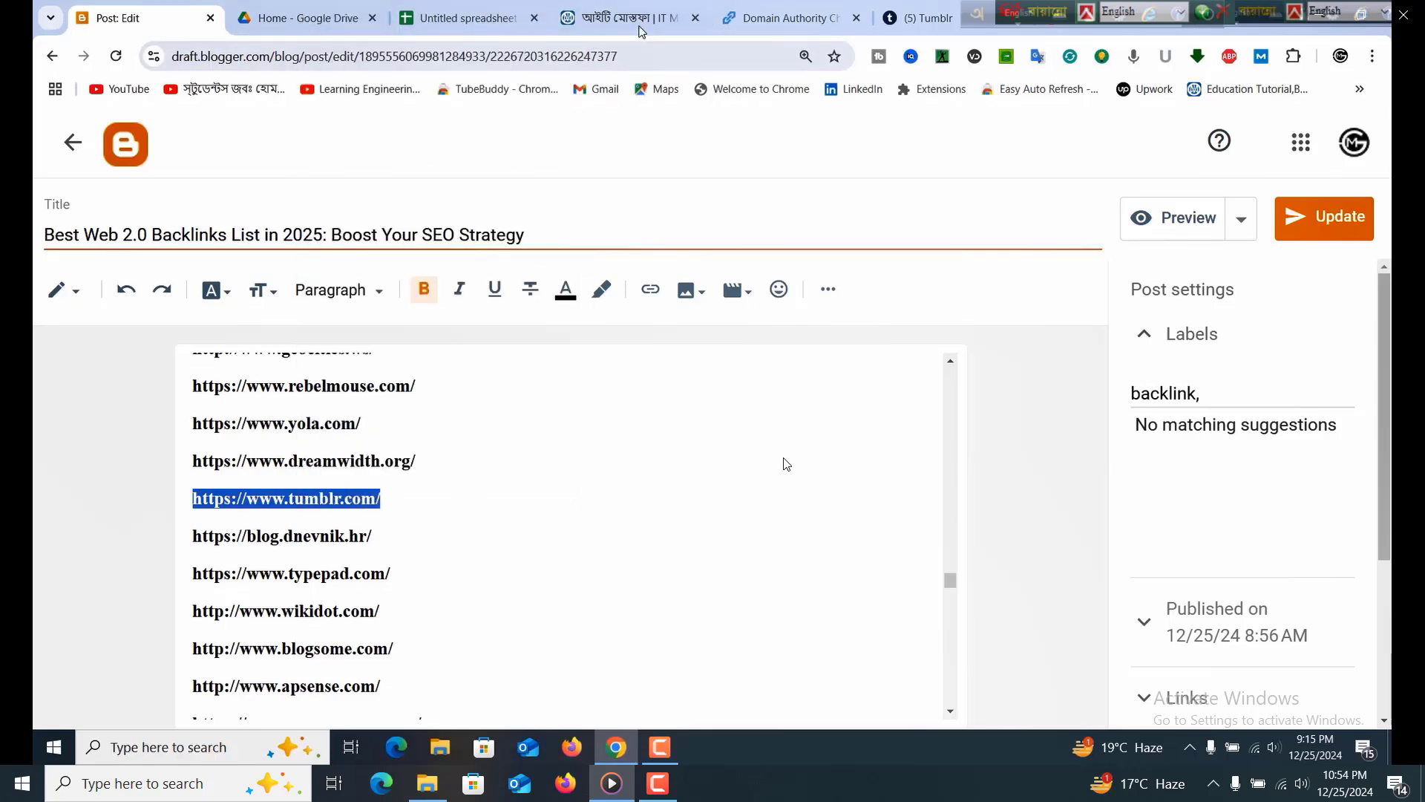
pyautogui.click(456, 18)
pyautogui.hotkey('ctrl', 'v')
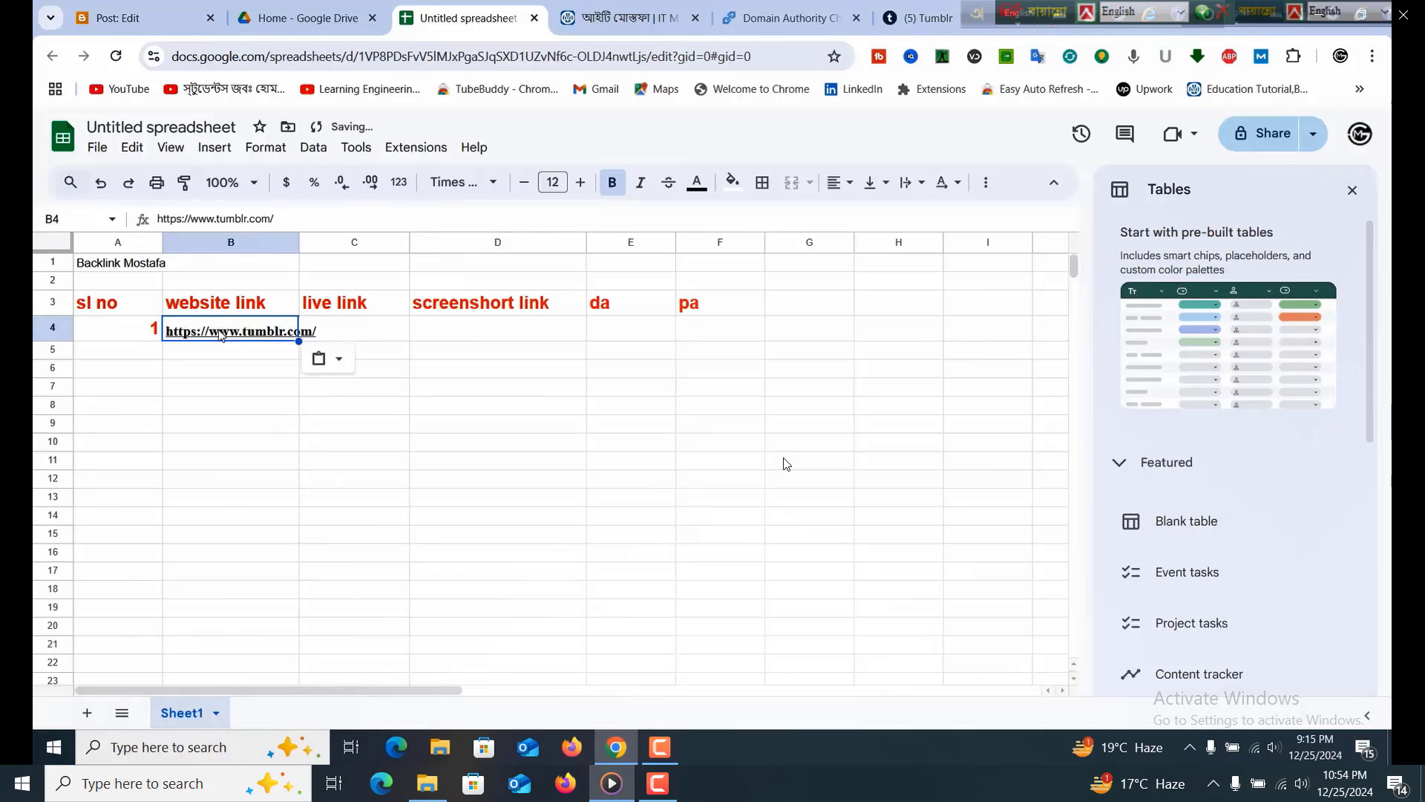
pyautogui.click(359, 338)
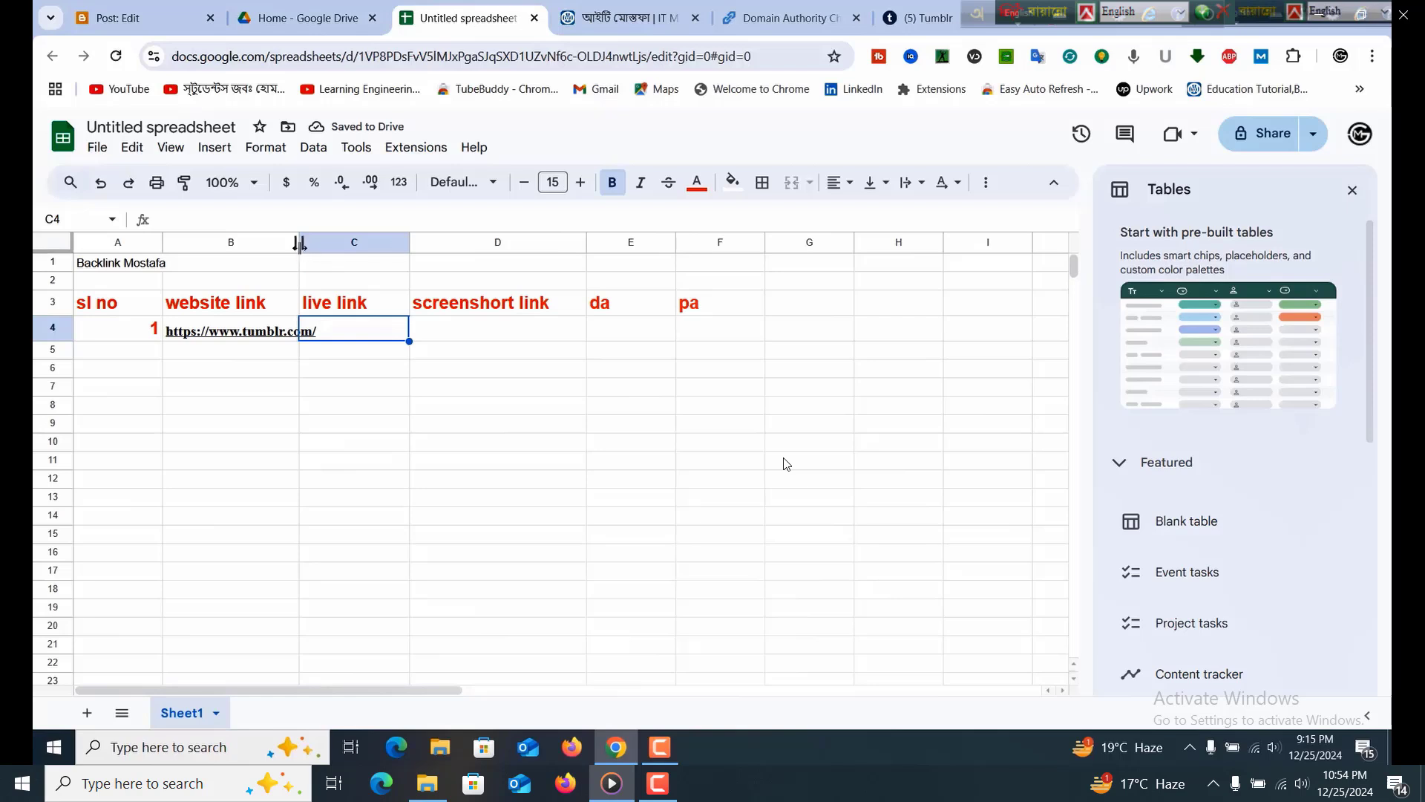
pyautogui.moveTo(303, 244); pyautogui.dragTo(319, 243)
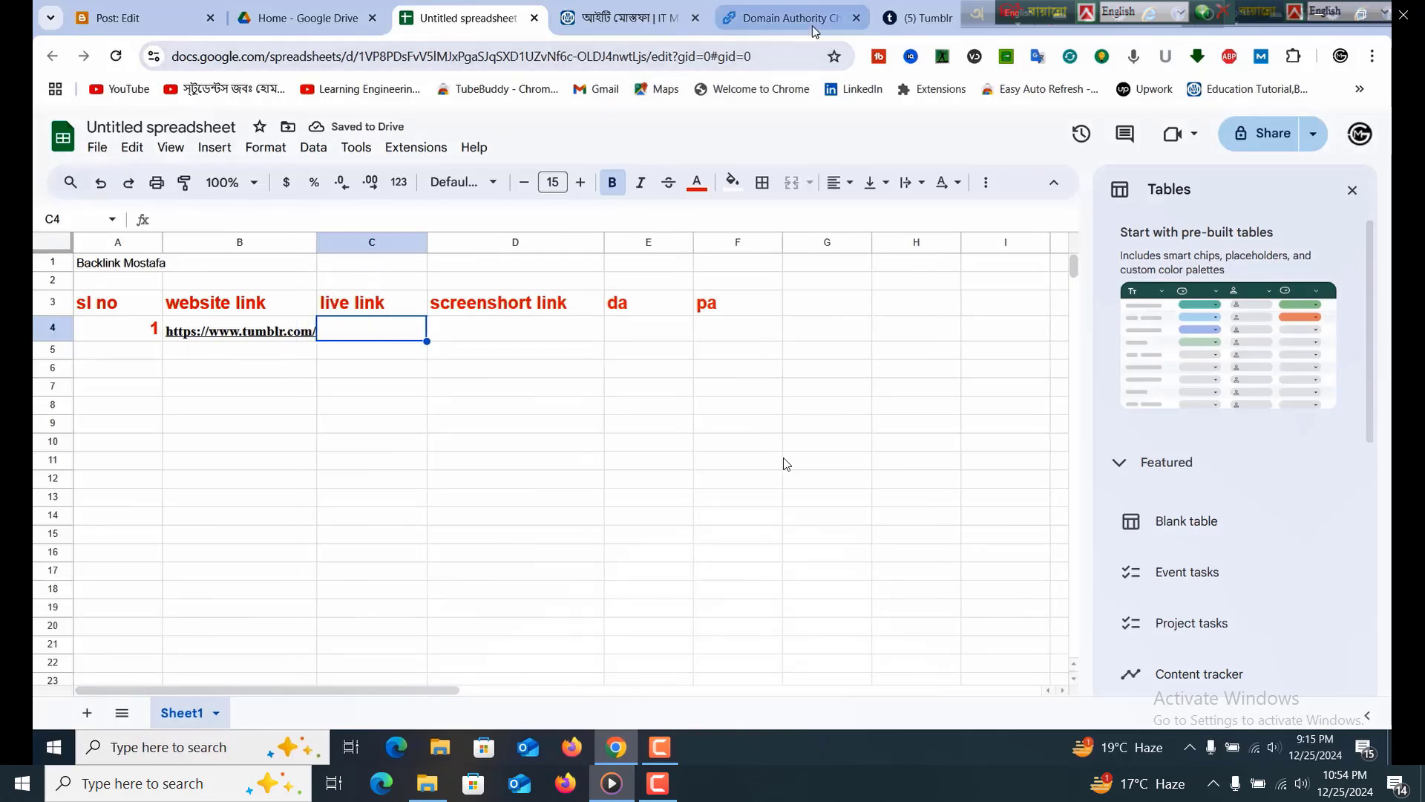
# Step: Switch to the Tumblr dashboard and select its full web address for copying
pyautogui.click(911, 23)
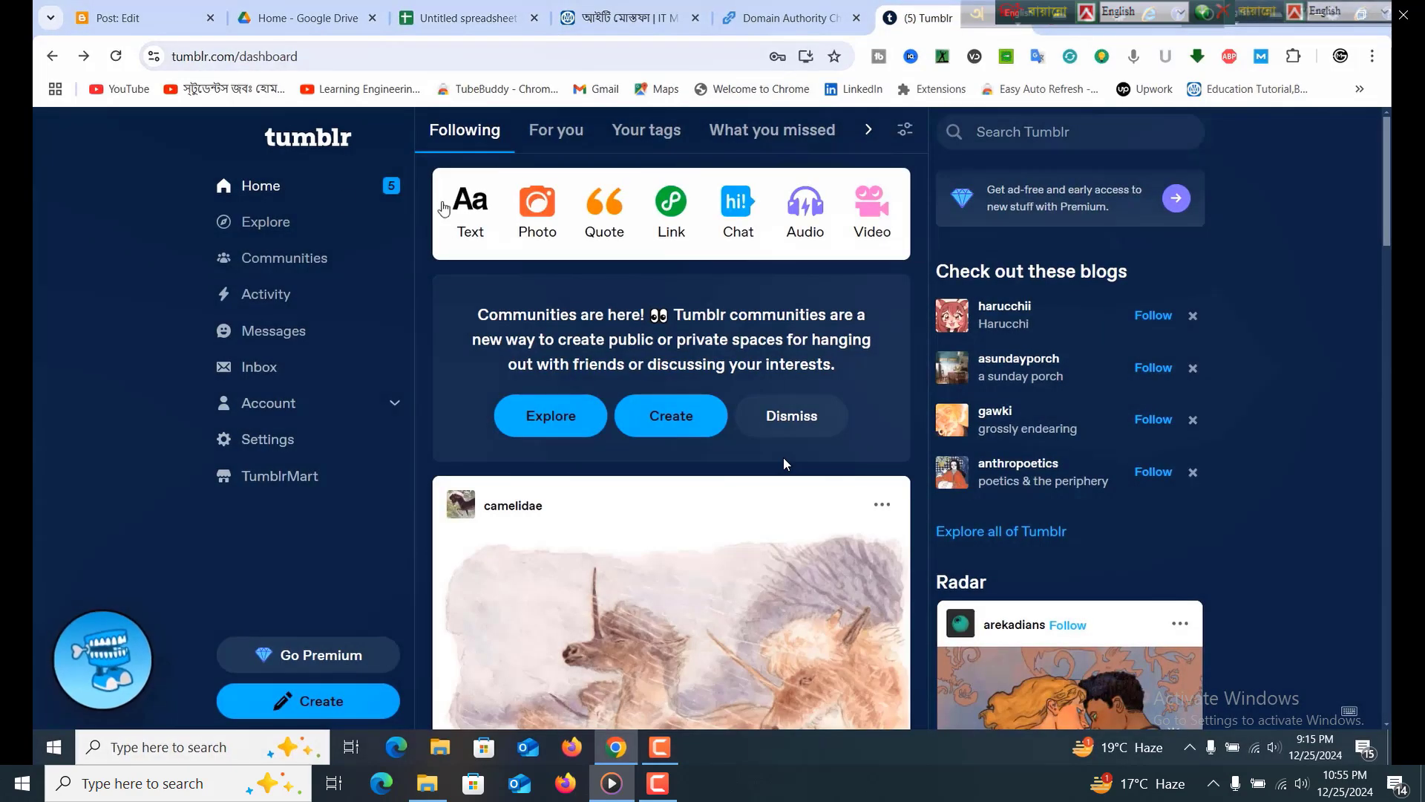
pyautogui.click(367, 56)
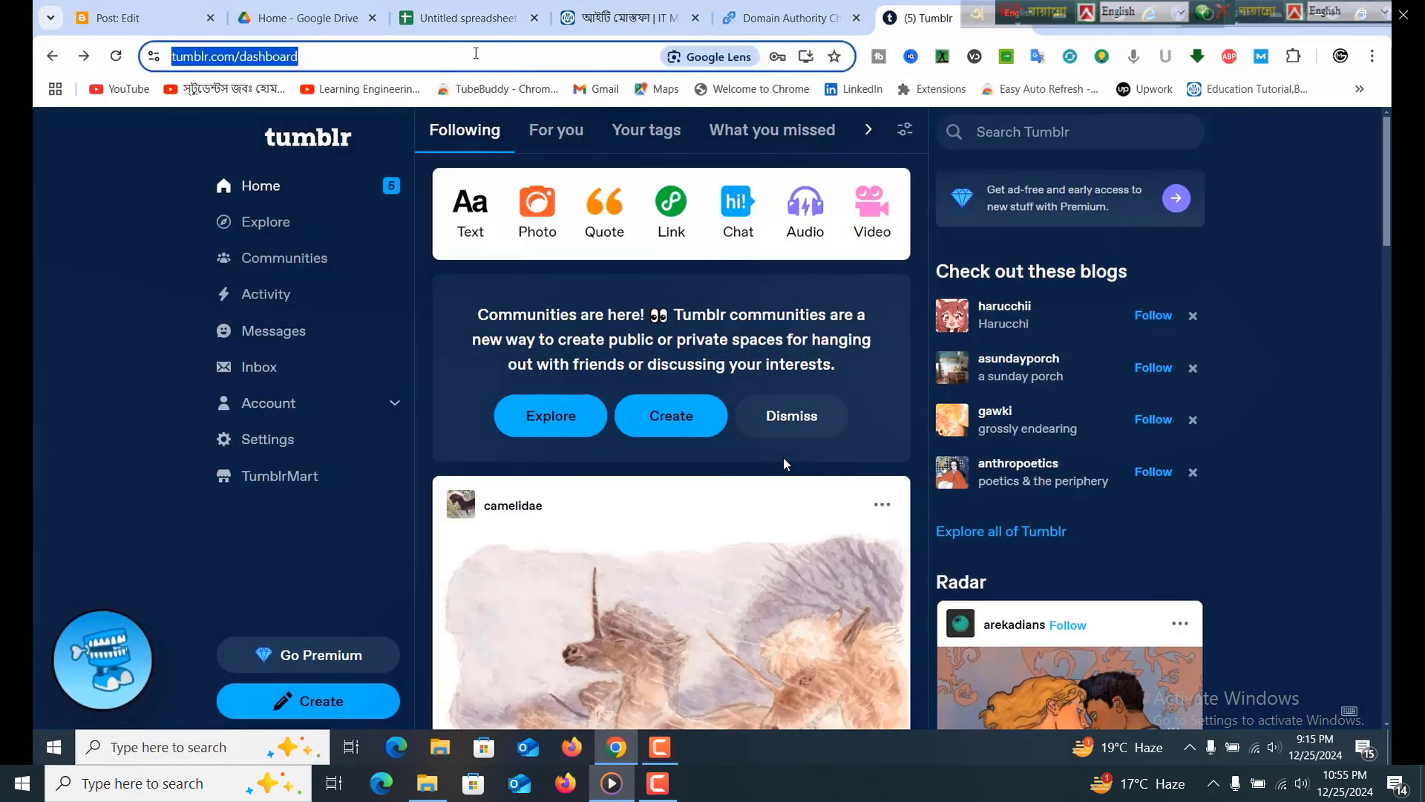
pyautogui.moveTo(368, 57); pyautogui.dragTo(160, 58)
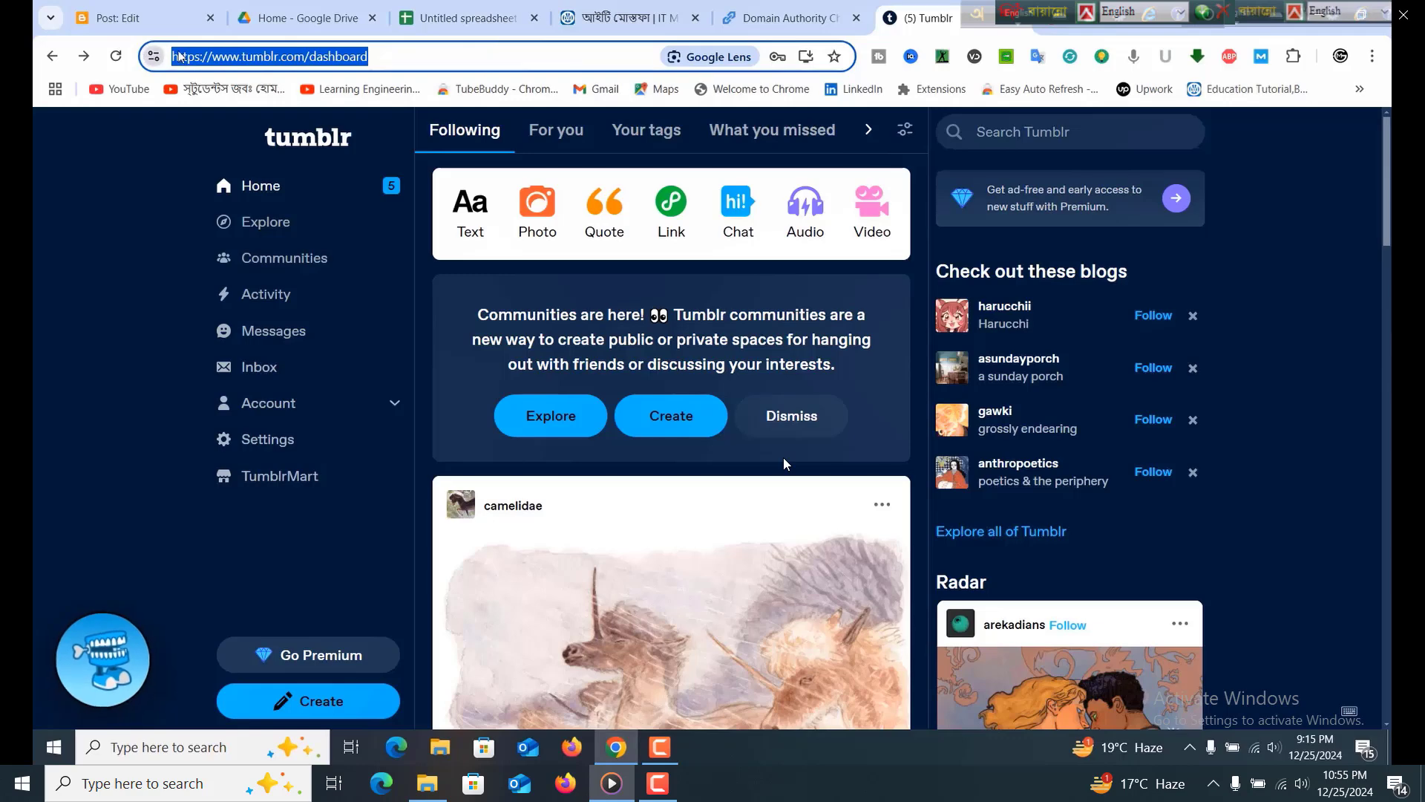
pyautogui.rightClick(258, 66)
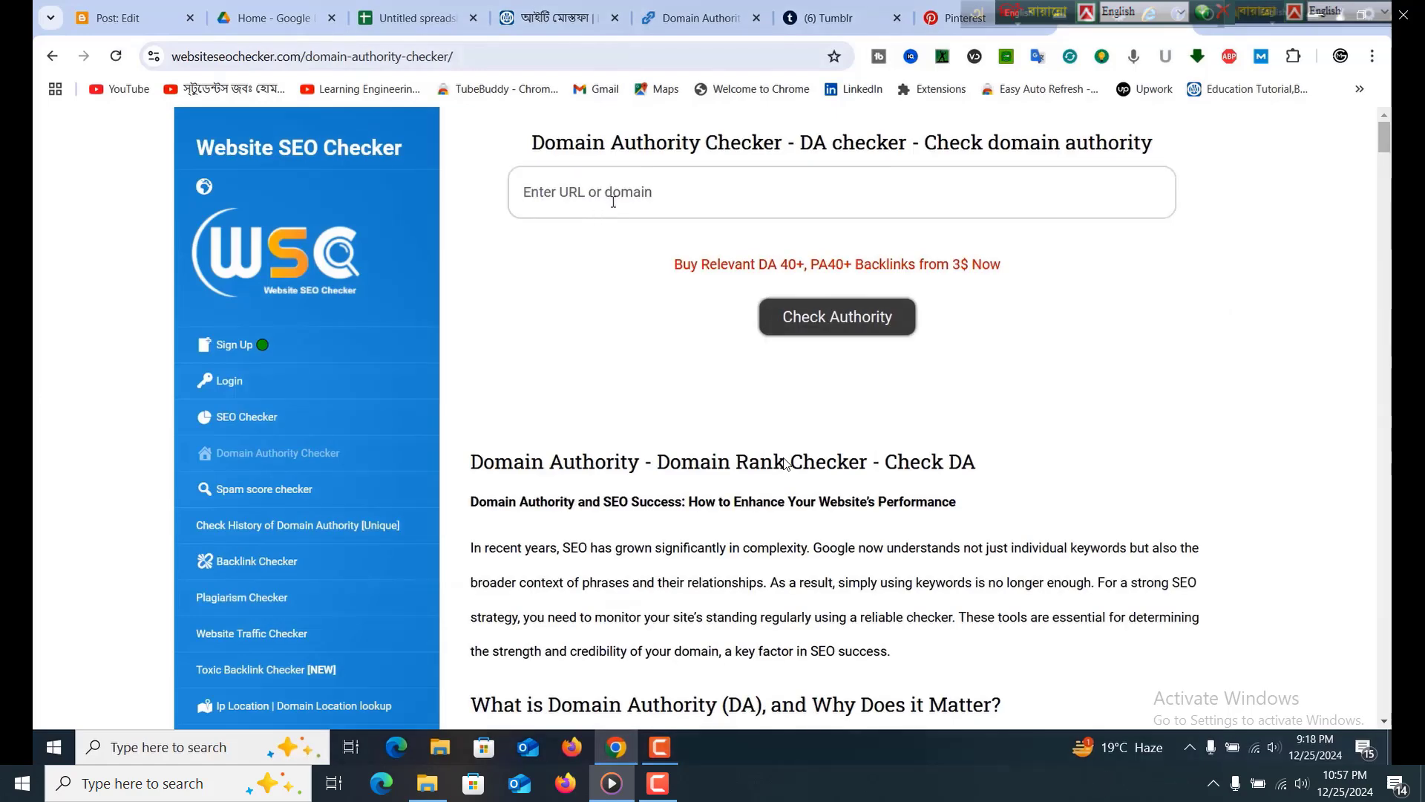
pyautogui.click(613, 199)
pyautogui.rightClick(611, 199)
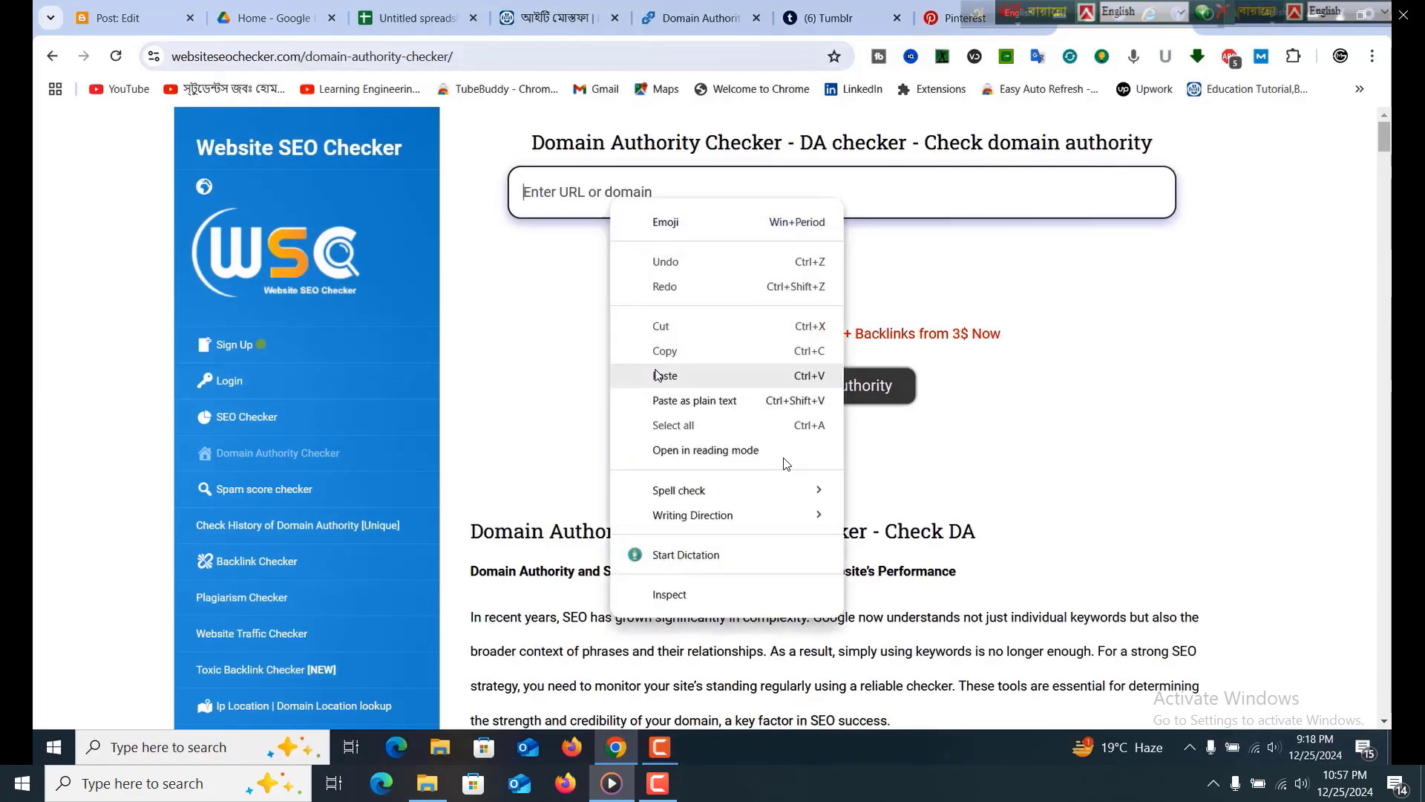
pyautogui.click(655, 376)
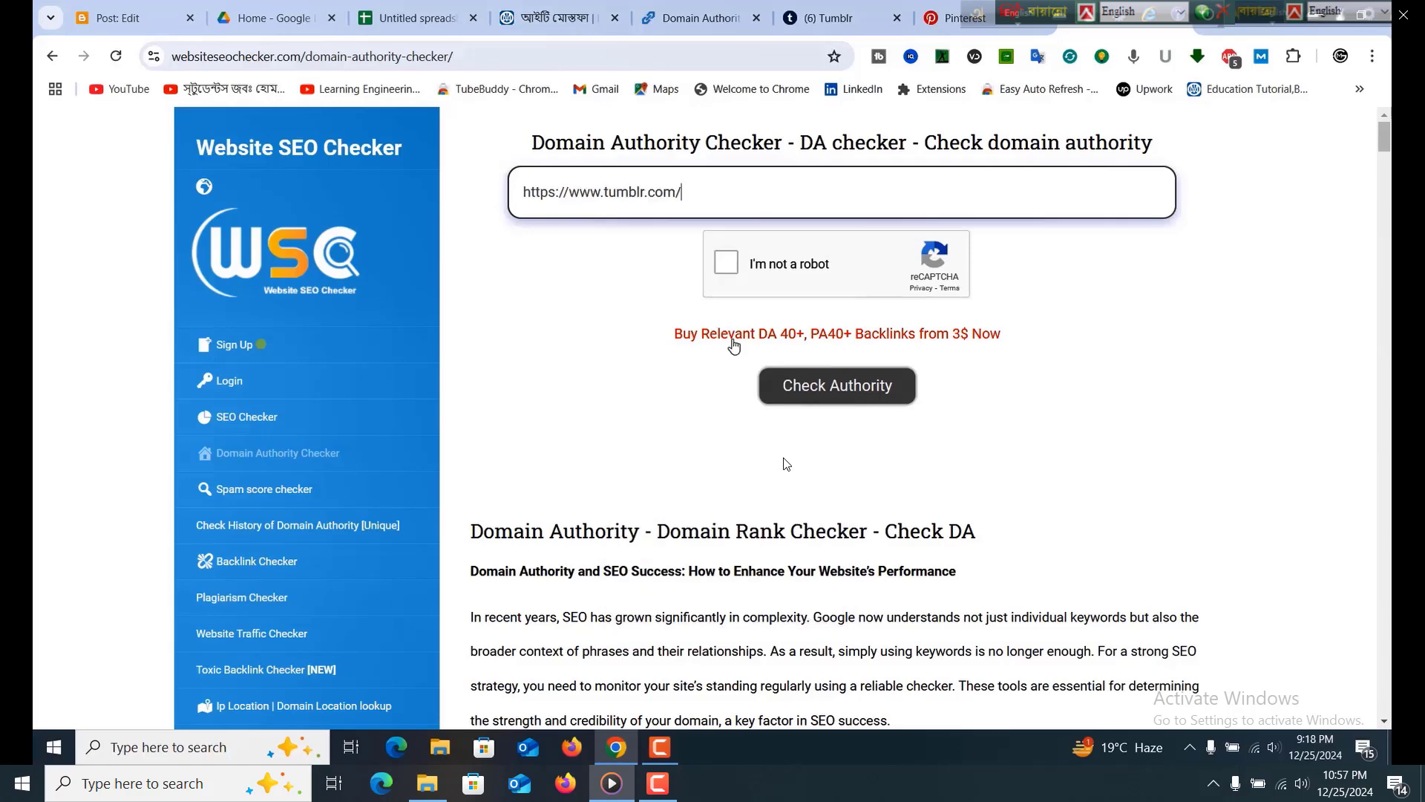
pyautogui.click(726, 262)
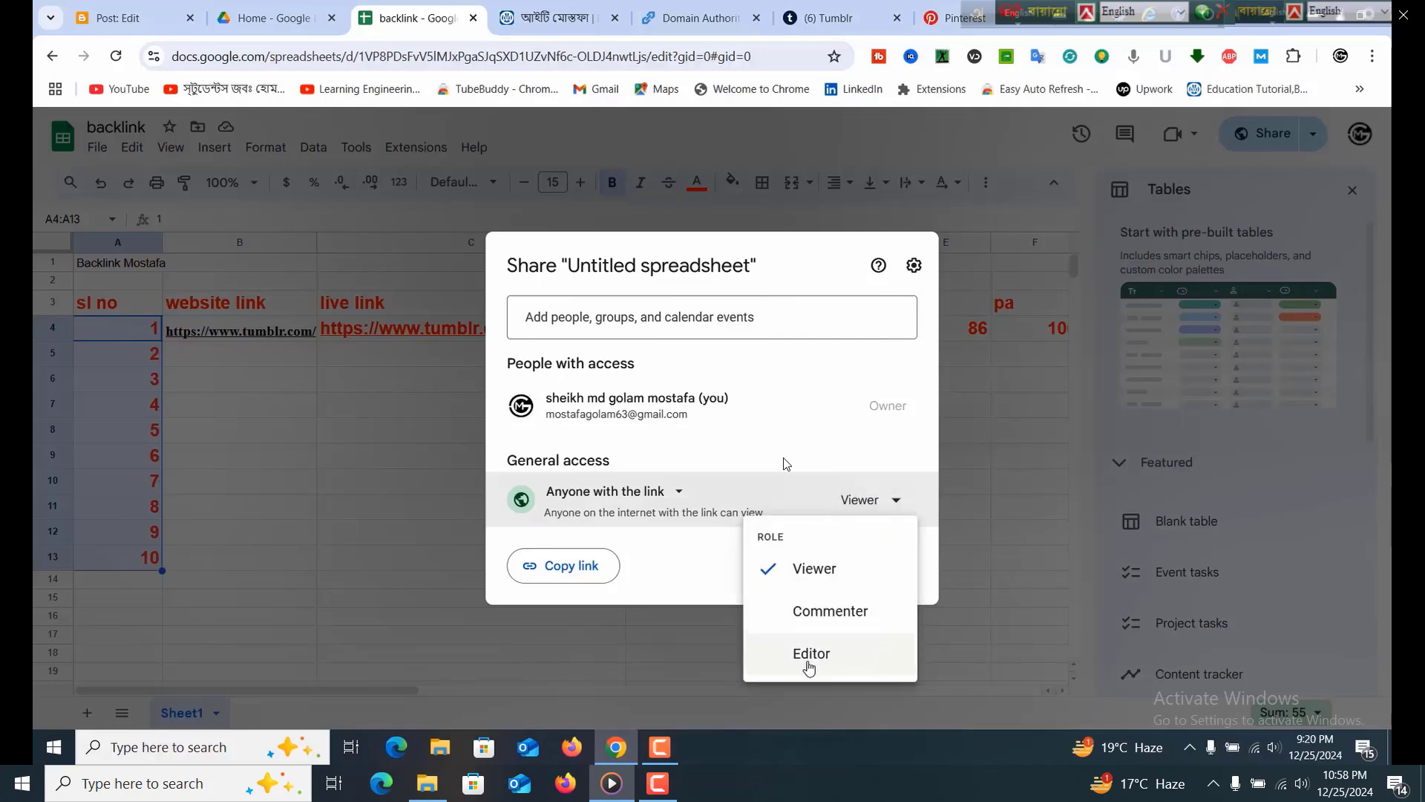
pyautogui.moveTo(727, 638)
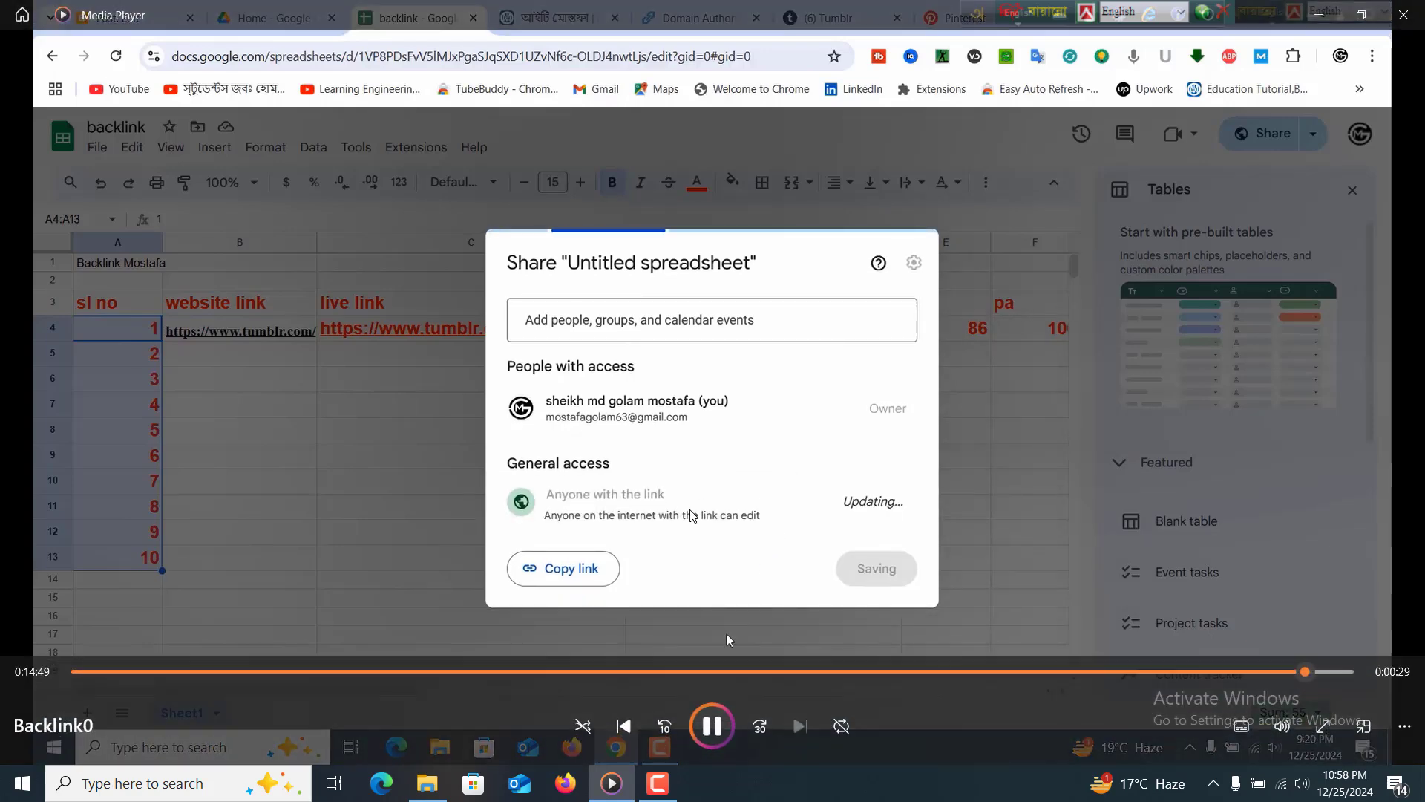
pyautogui.click(698, 724)
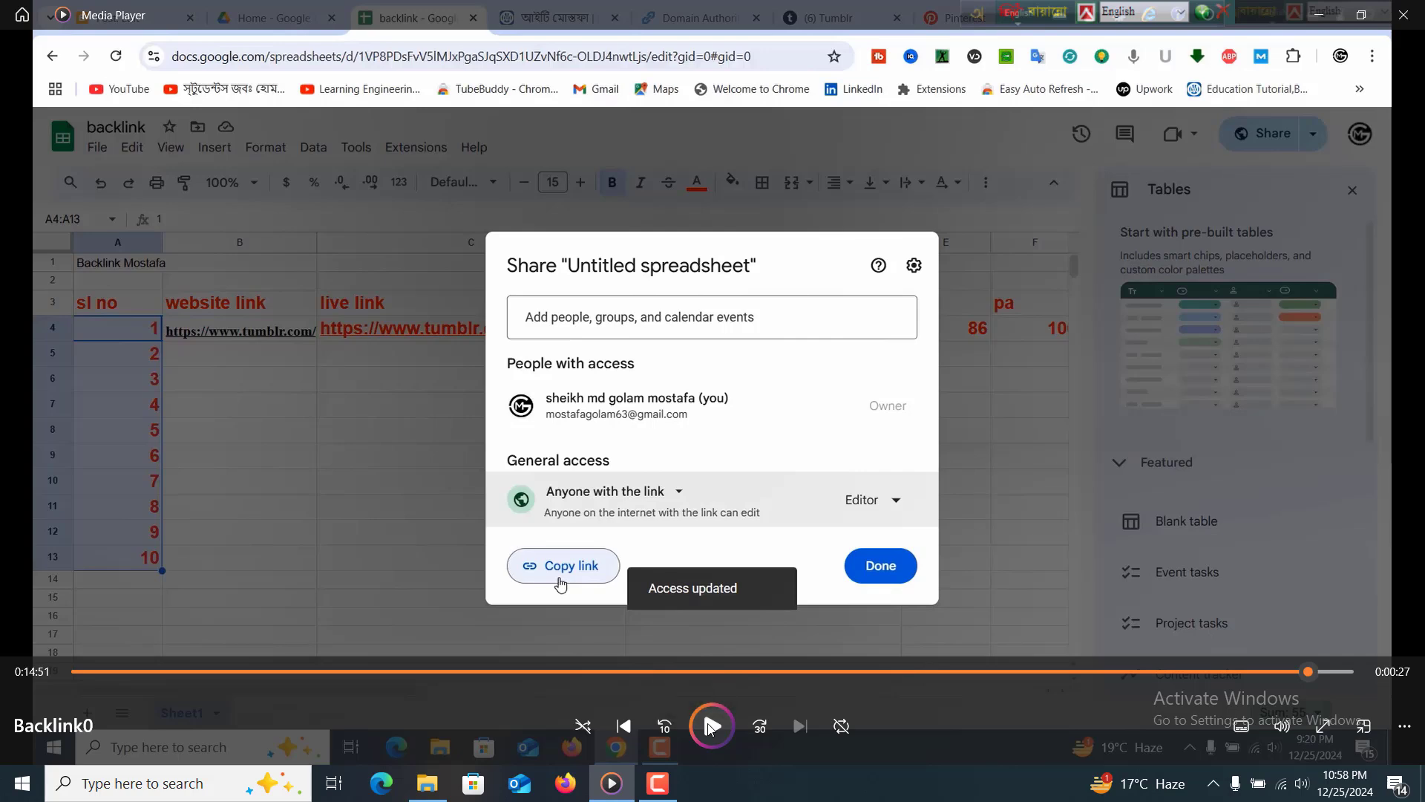
pyautogui.click(709, 726)
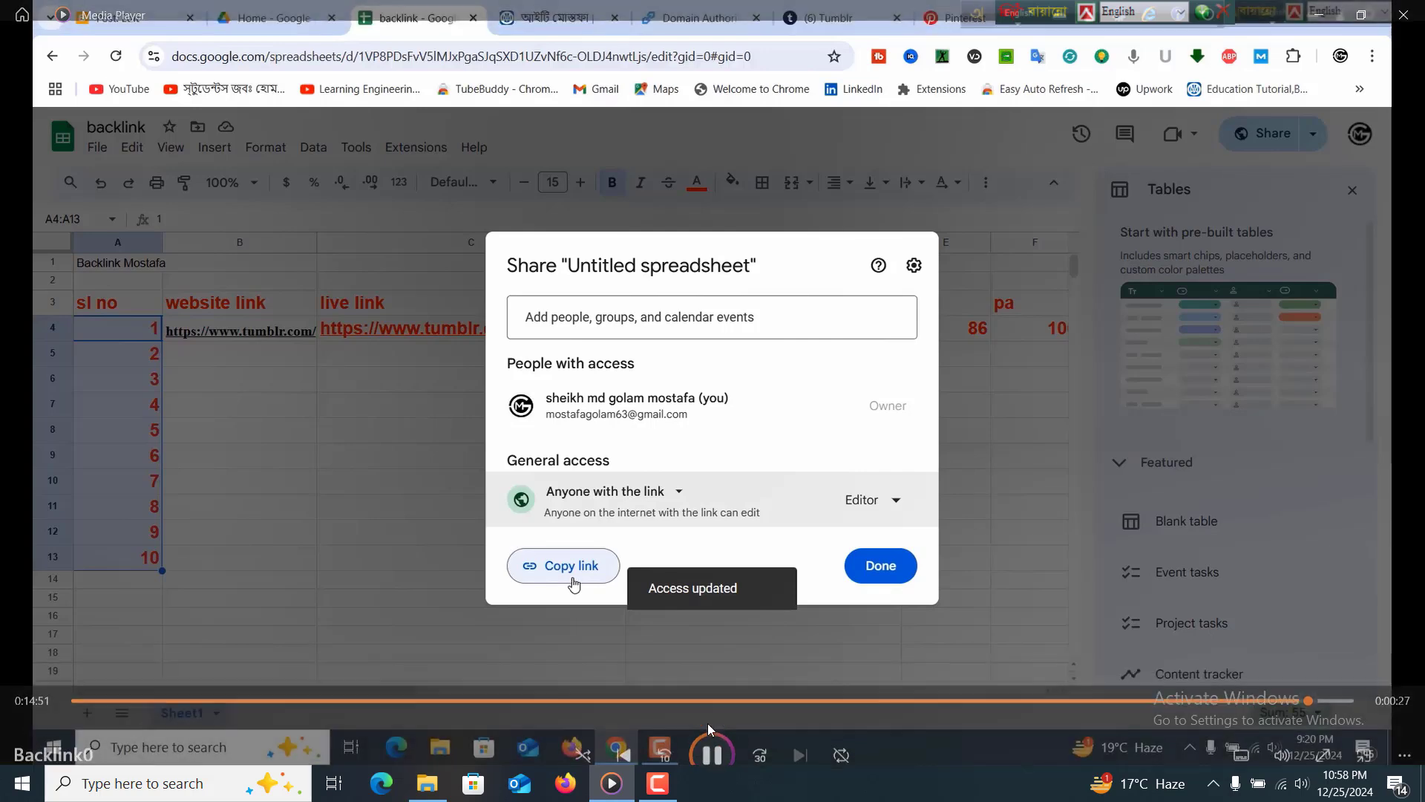